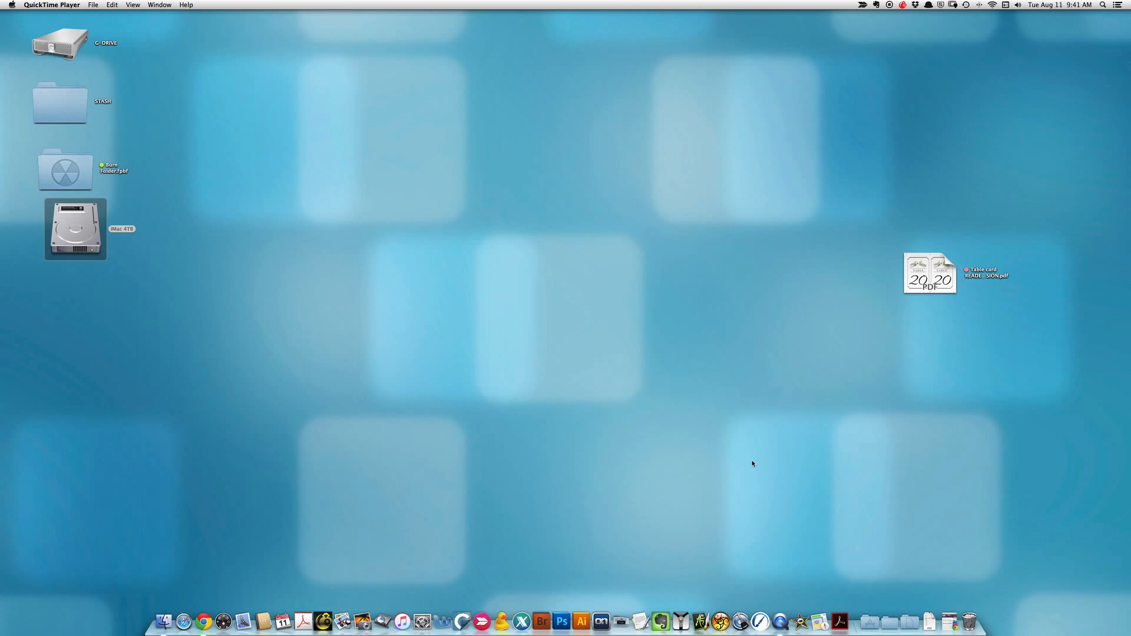
Launch Acrobat Reader and open "Table card READER VERSION.pdf" from the Desktop.
left_click(839, 622)
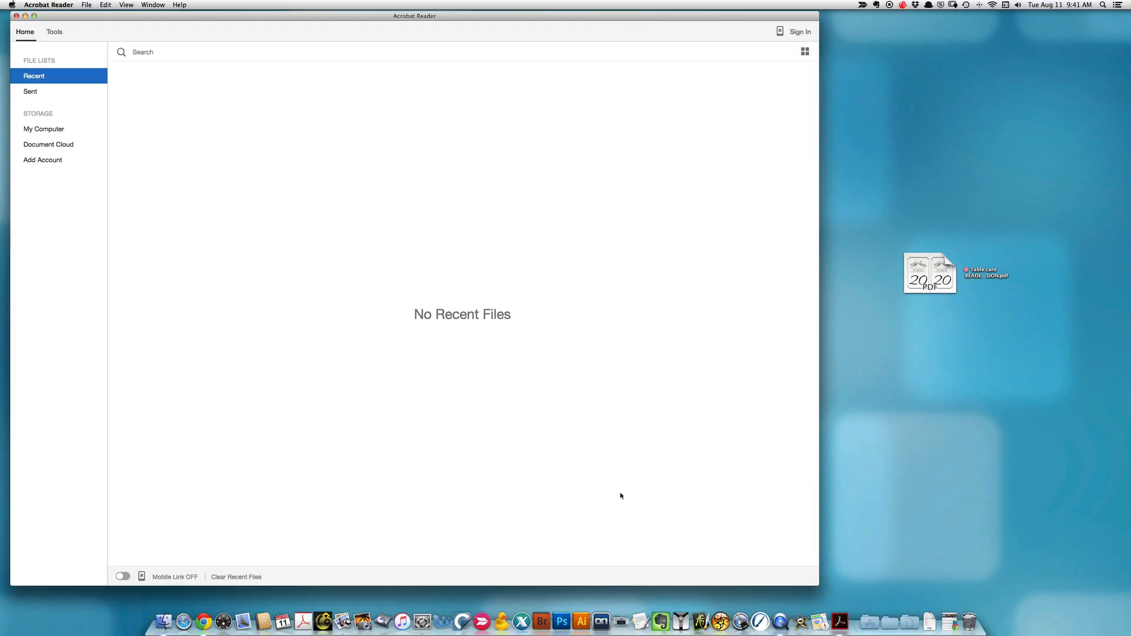
left_click(88, 6)
left_click(91, 19)
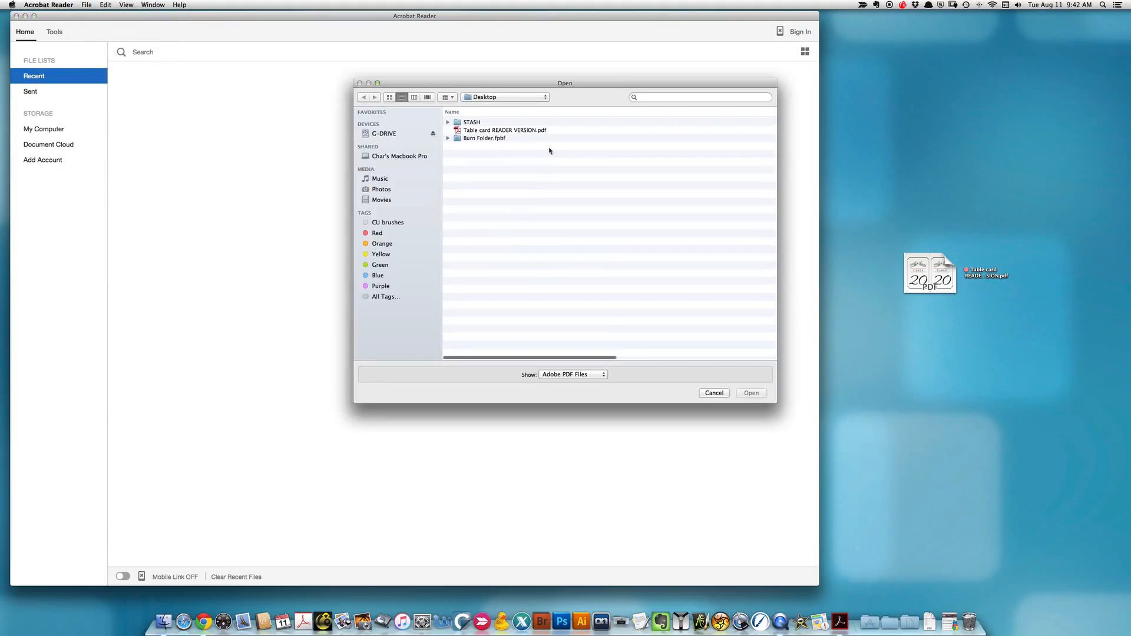
left_click(542, 132)
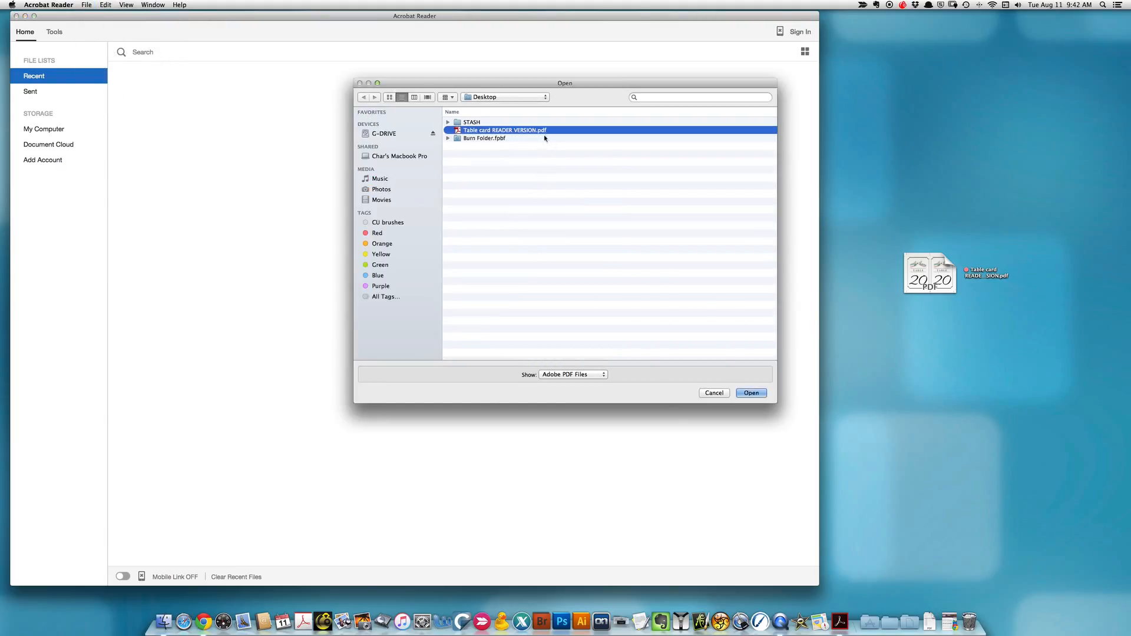
left_click(749, 393)
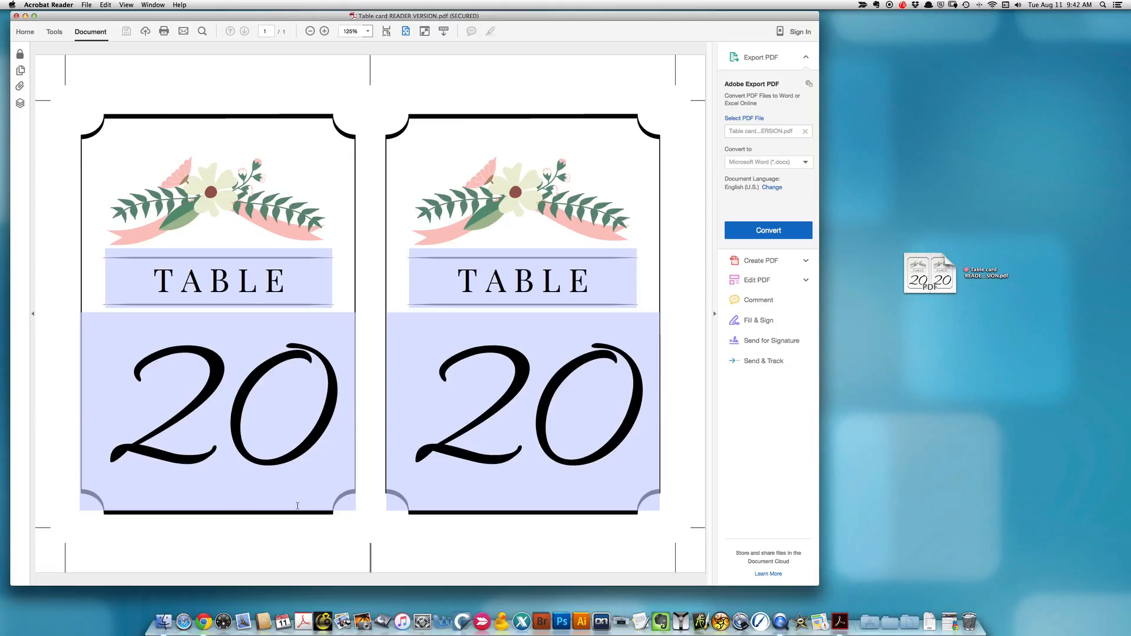
Cycle through the form fields and replace the left card's heading with "RESERVED TAB".
key("Tab")
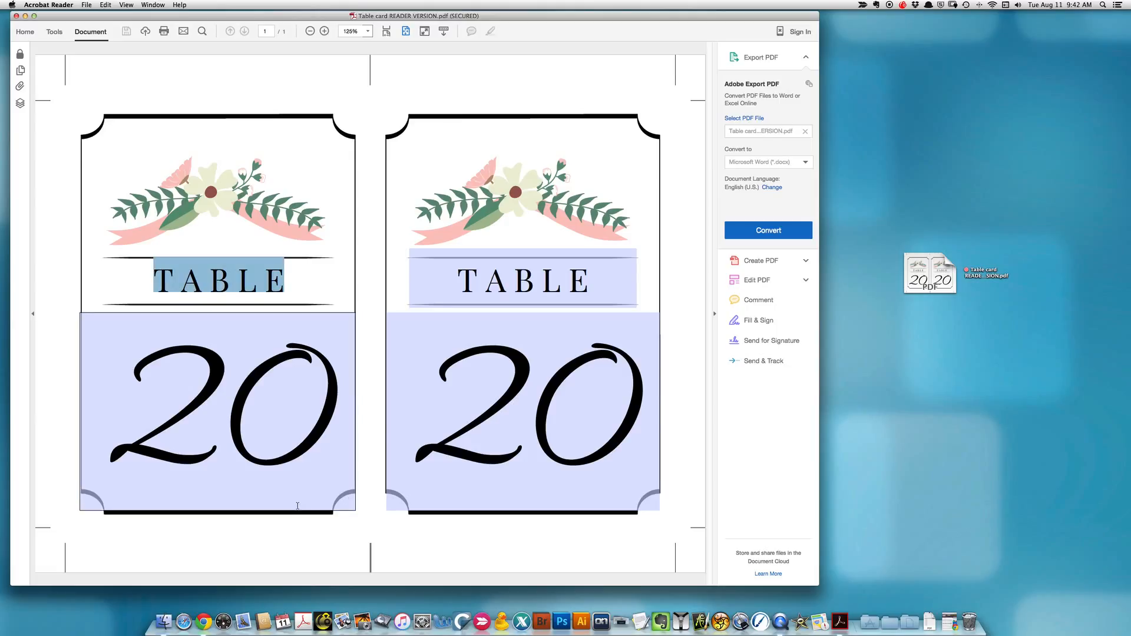
key("Tab")
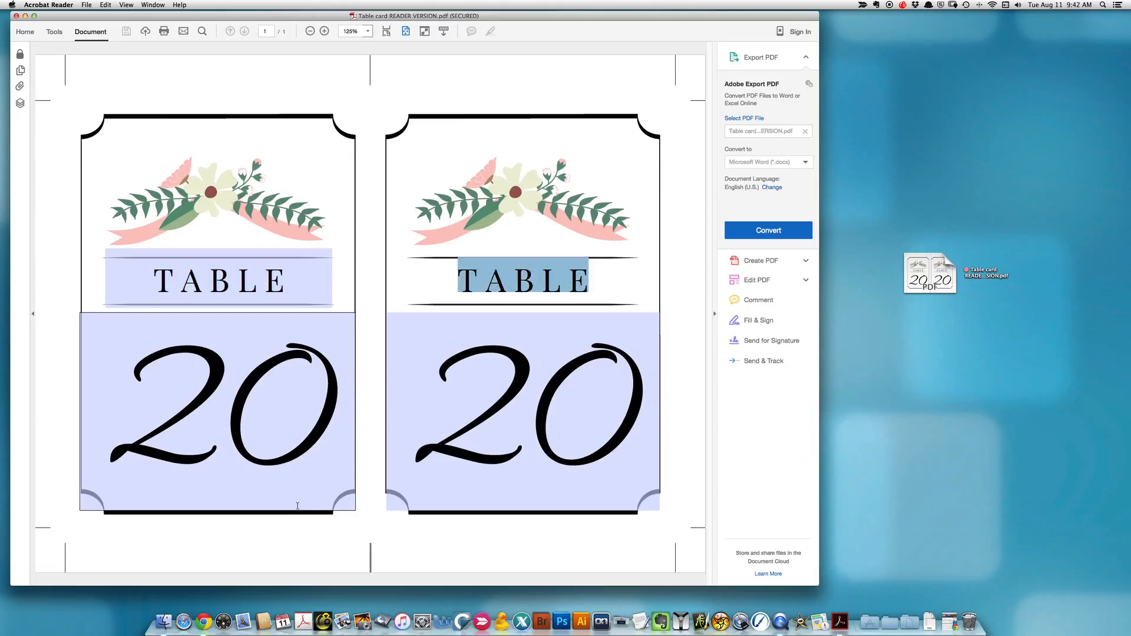
key("Tab")
key("Tab")
key("Tab")
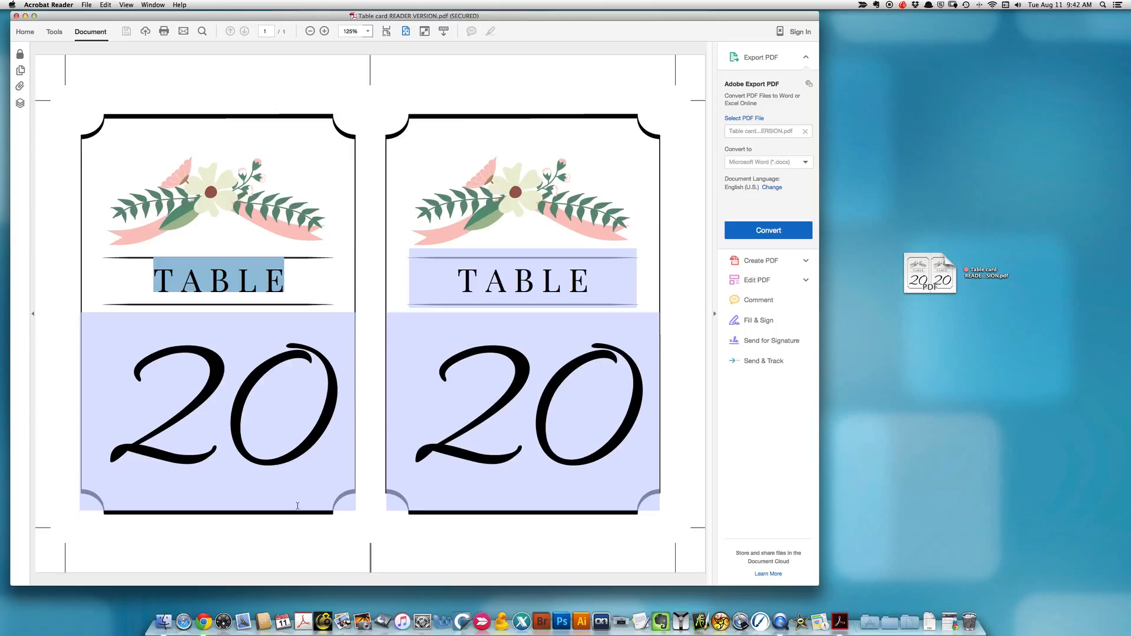
type("RES")
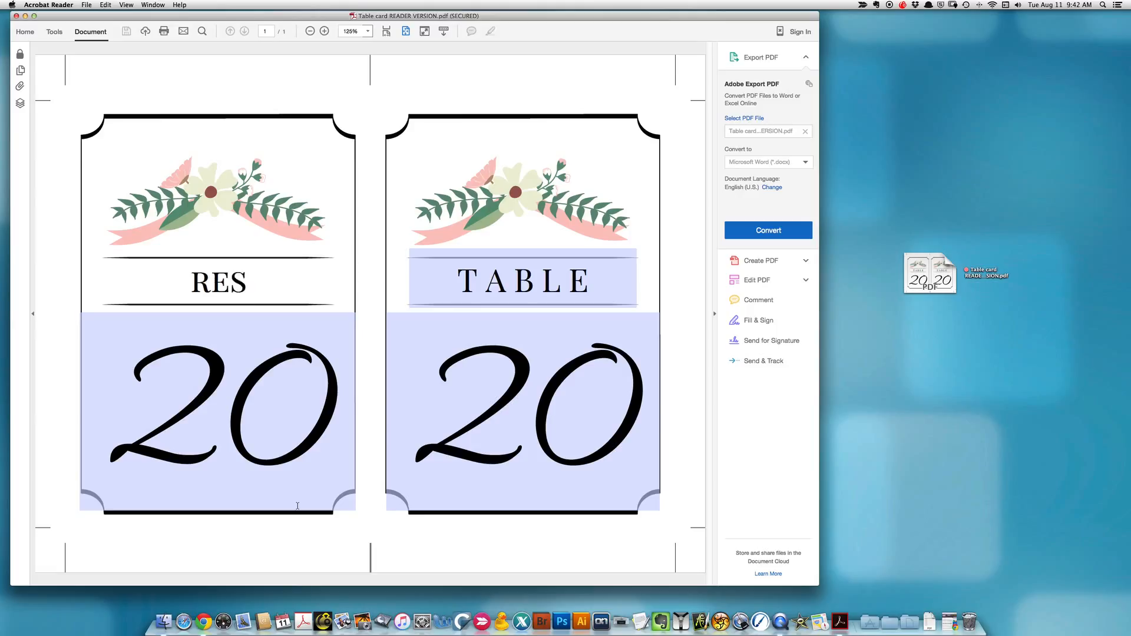
type("ERVED")
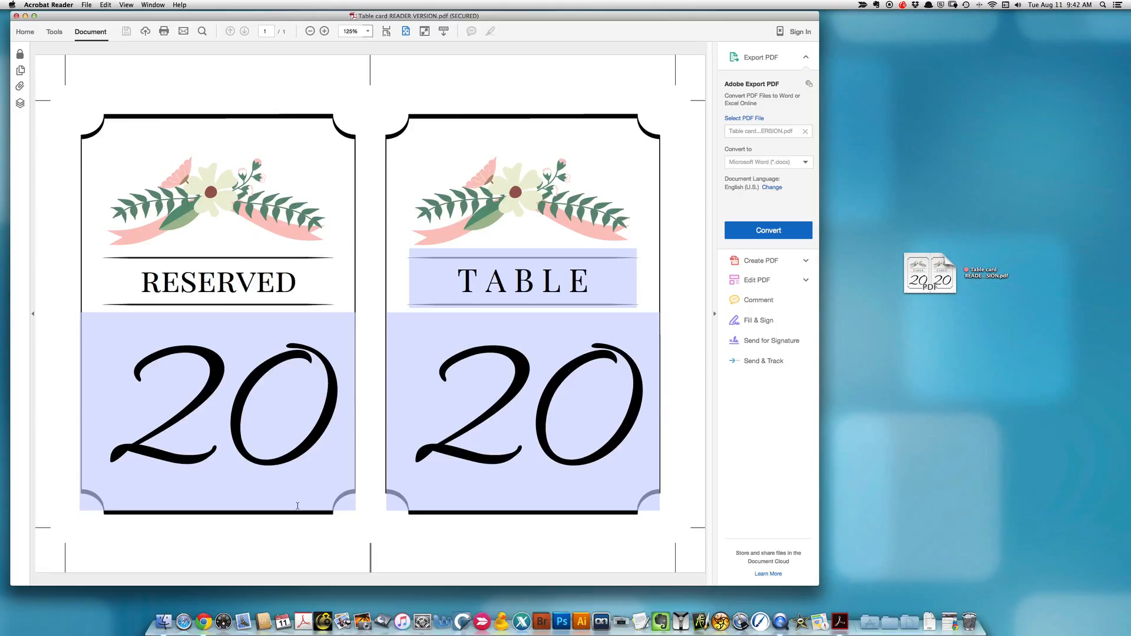
type(" TAB")
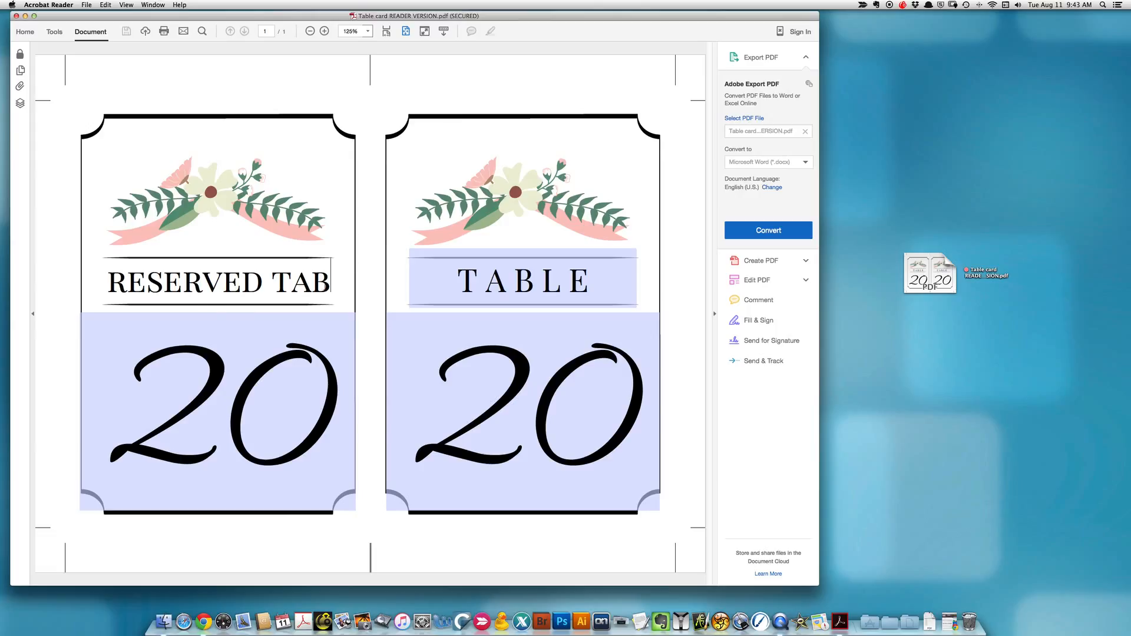
Show the text properties for the left card's whole heading and set its font size to 26.
left_click_drag(327, 282, 109, 275)
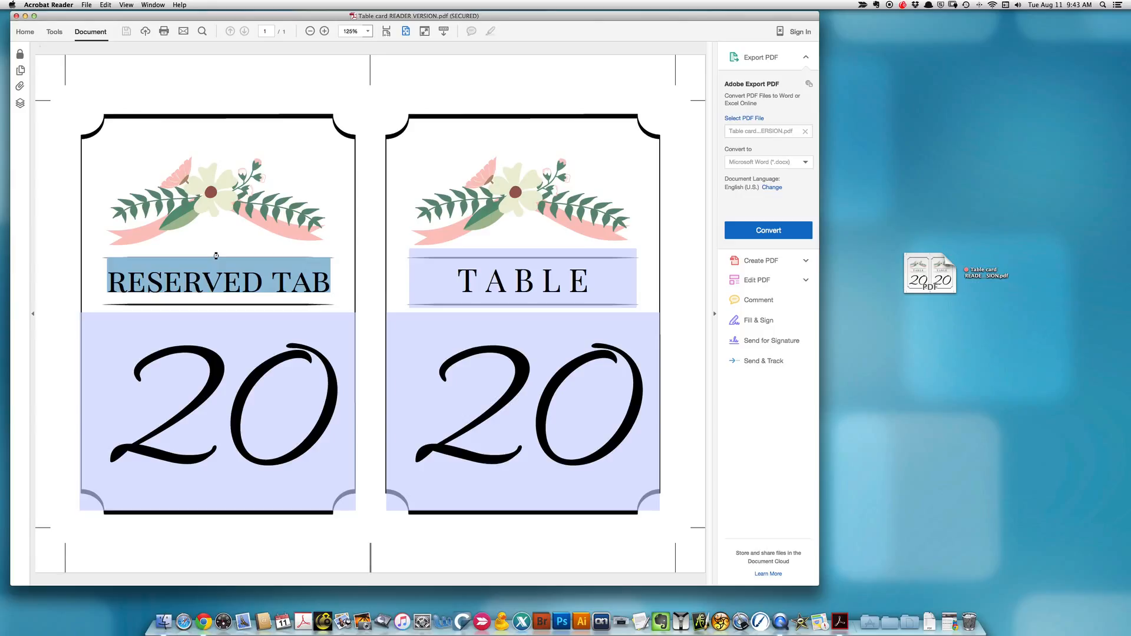
key("super+e")
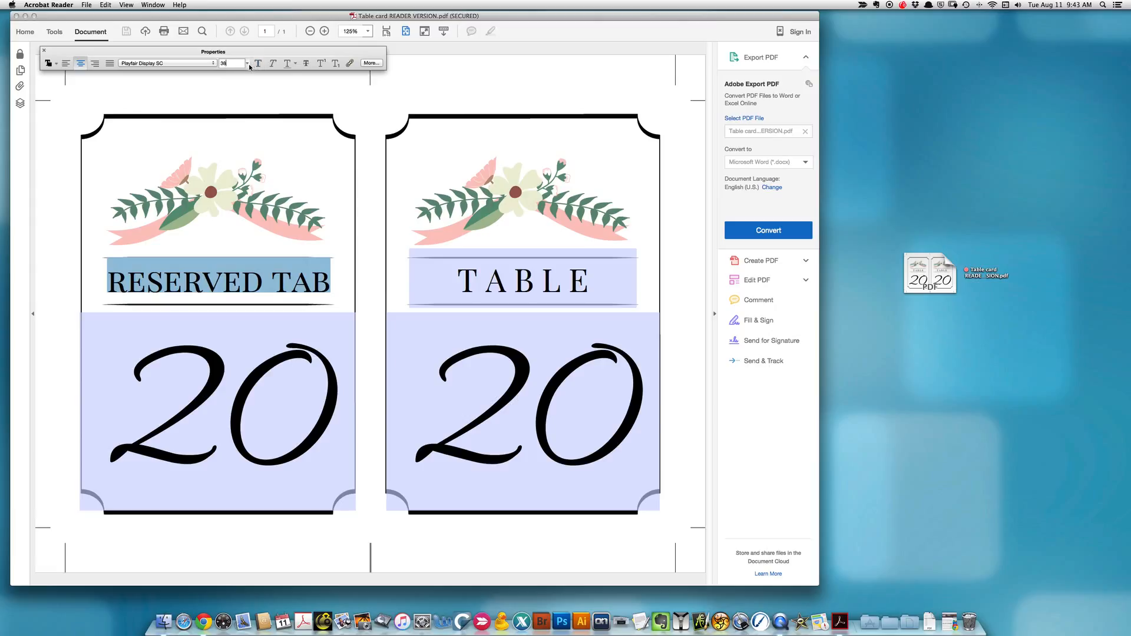
left_click(248, 63)
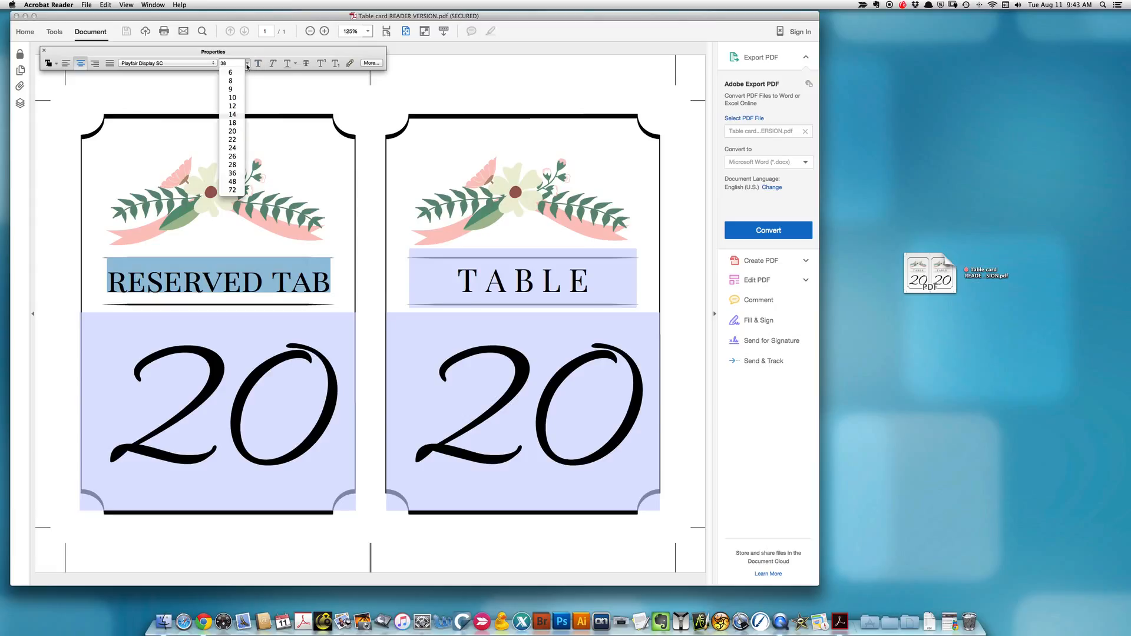
left_click(232, 156)
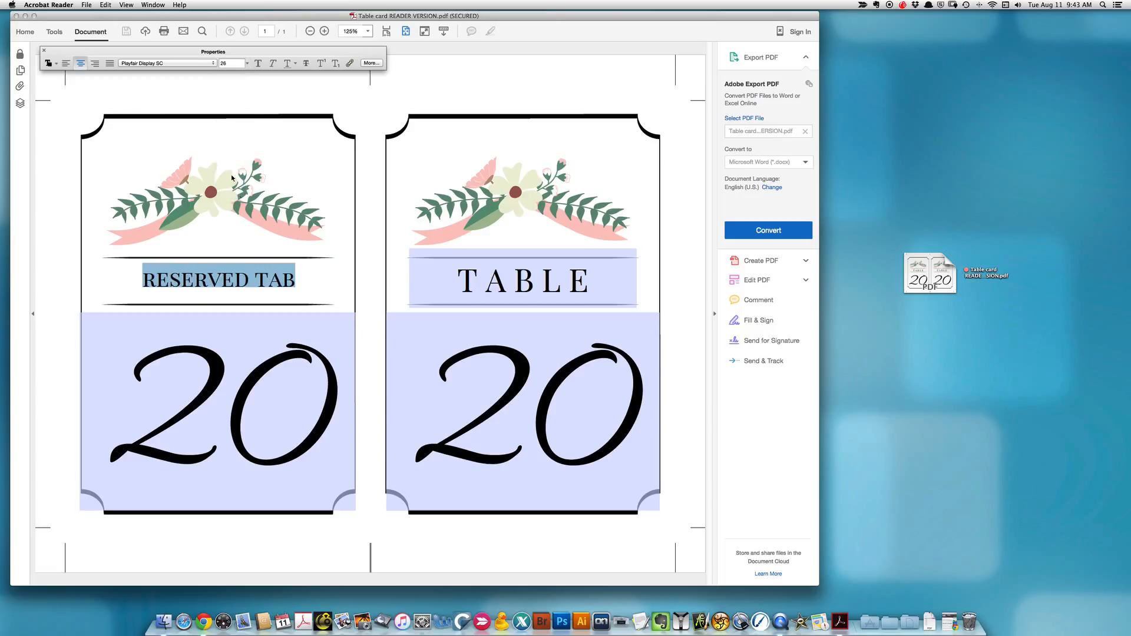
Complete the left card's heading so that it reads "RESERVED TABLE".
left_click(301, 275)
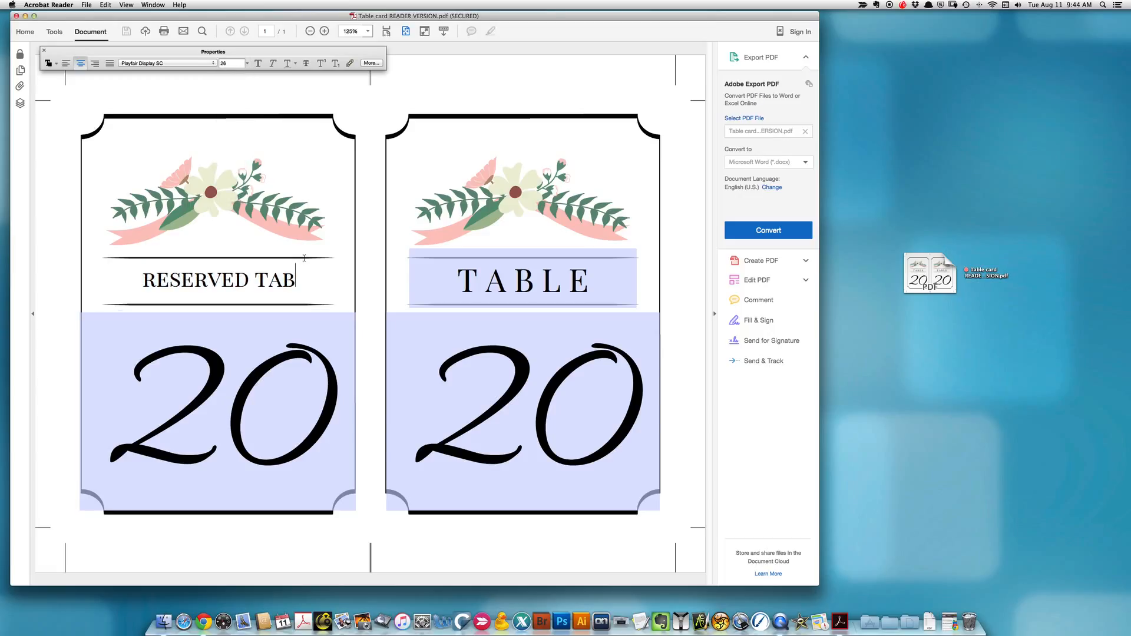
type("L")
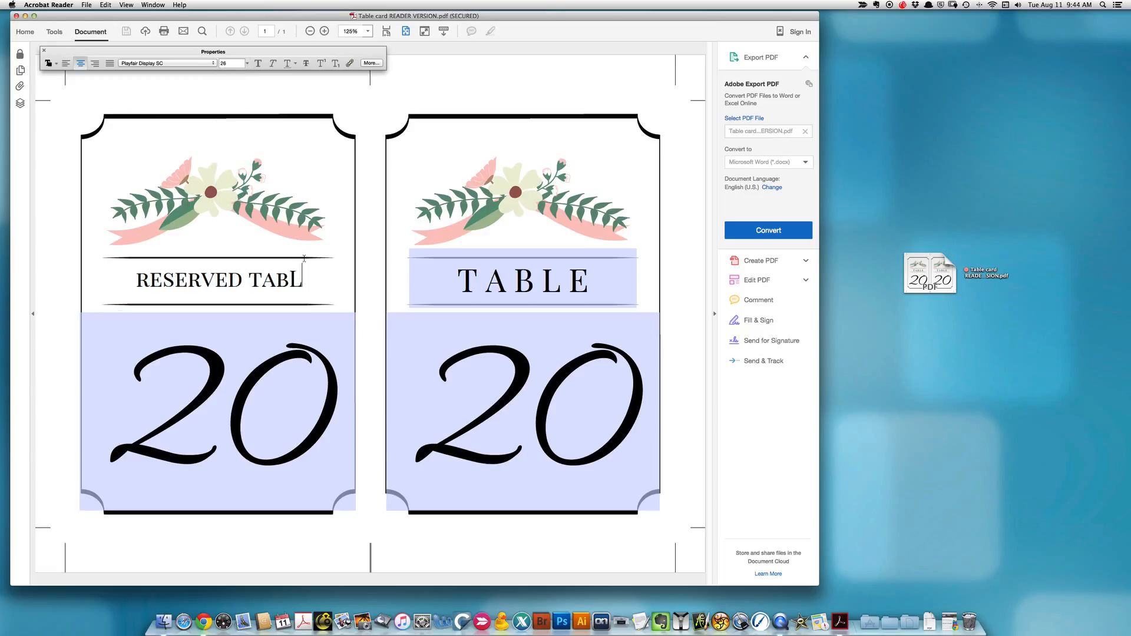
key("BackSpace")
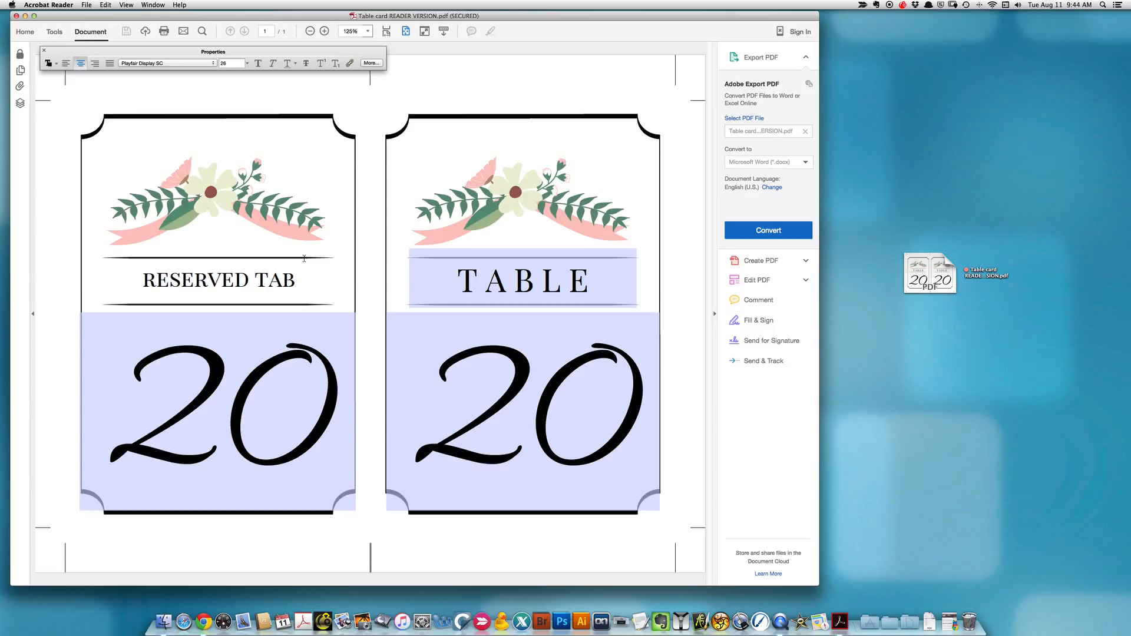
type("LE")
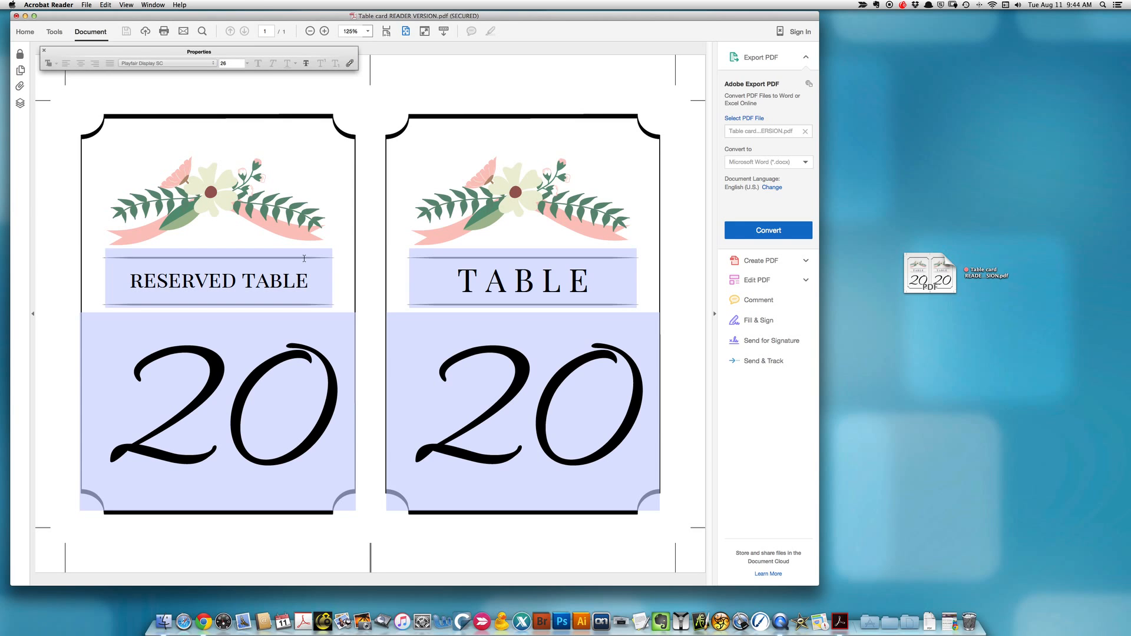
Replace the table number on the left card with 1.
key("super+a")
key("Tab")
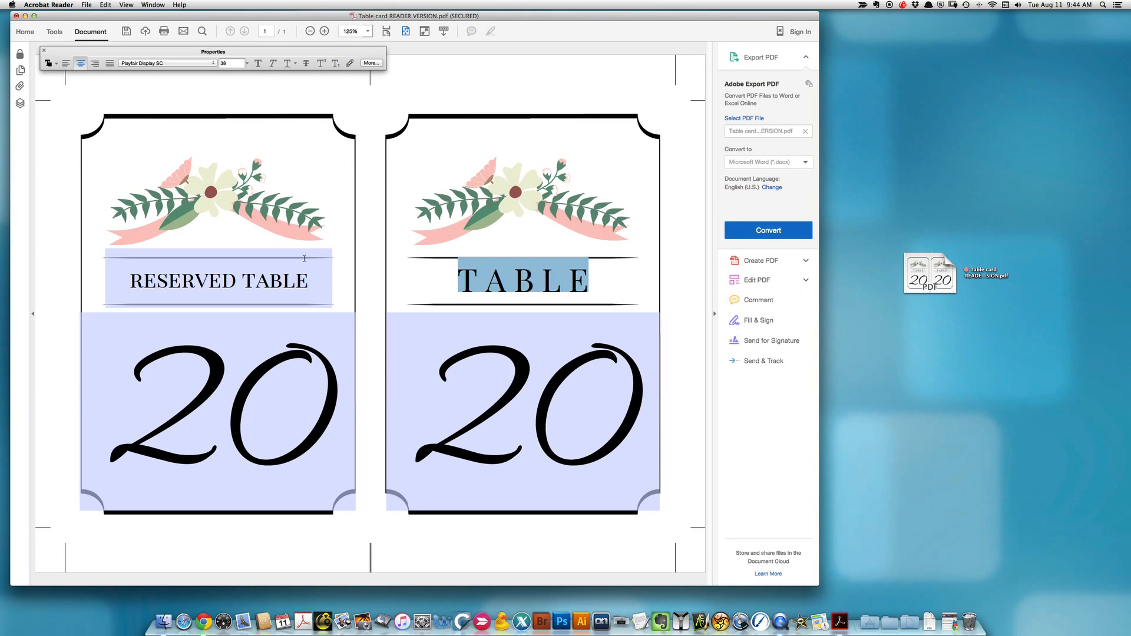
key("Tab")
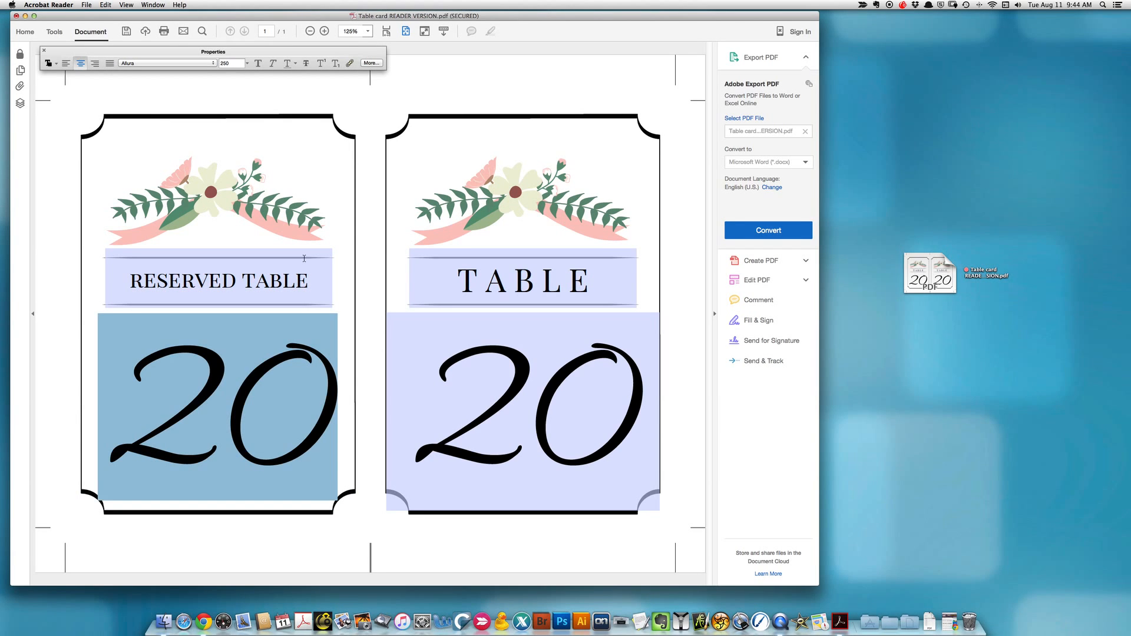
type("1")
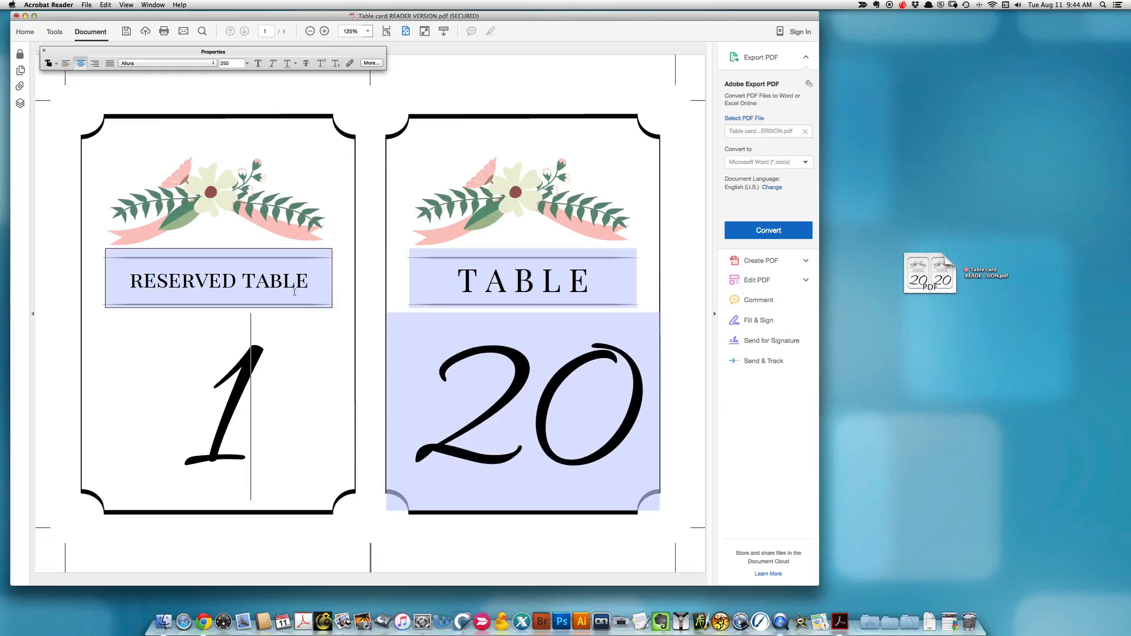
Copy the left card's "RESERVED TABLE" heading and paste it over the right card's heading.
left_click(486, 286)
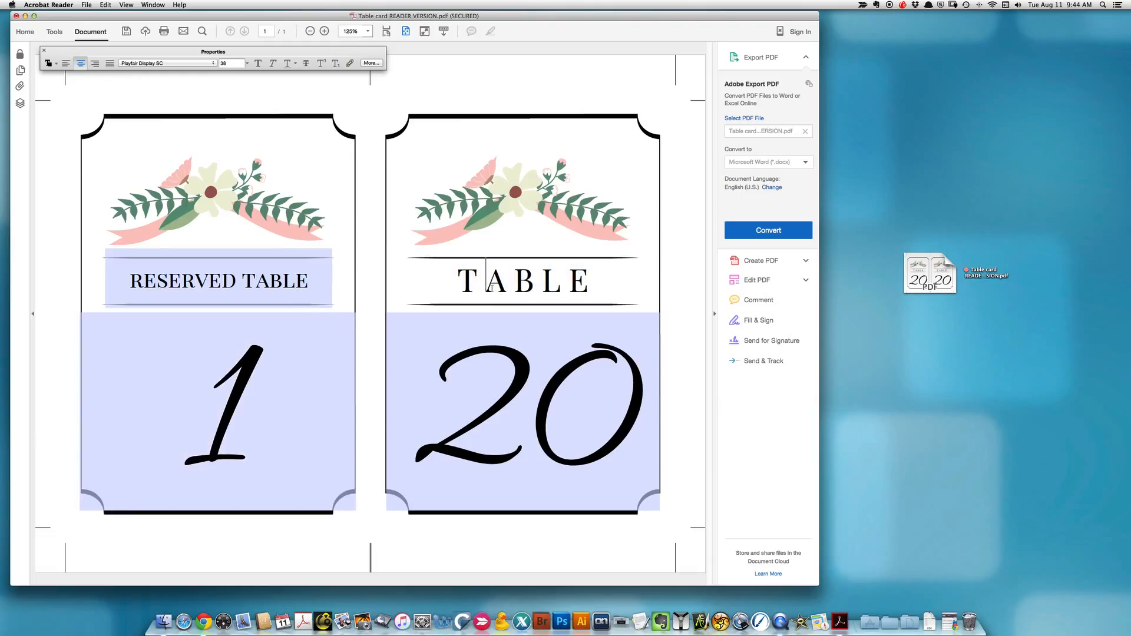
left_click(310, 282)
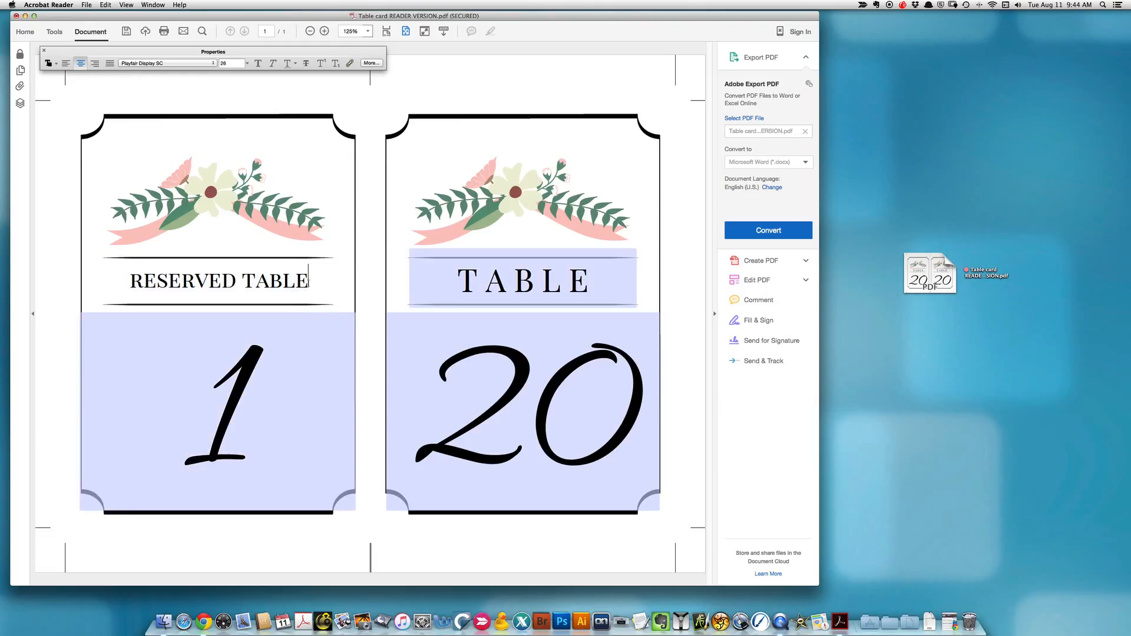
left_click_drag(309, 282, 112, 279)
key("super+c")
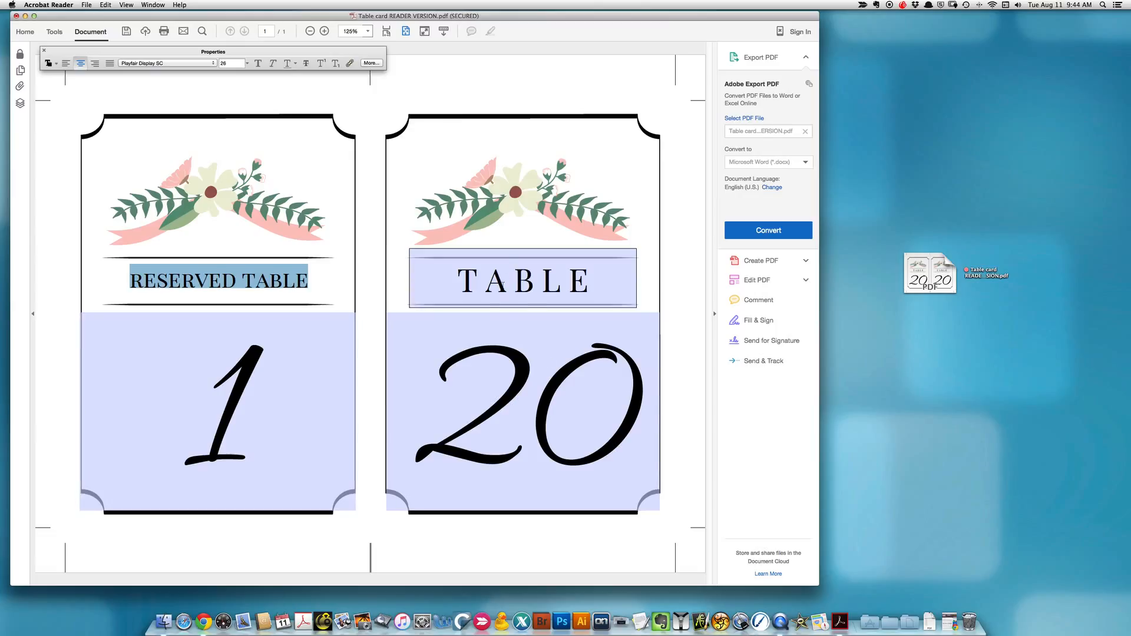
left_click(508, 291)
left_click(454, 277)
left_click_drag(454, 277, 614, 257)
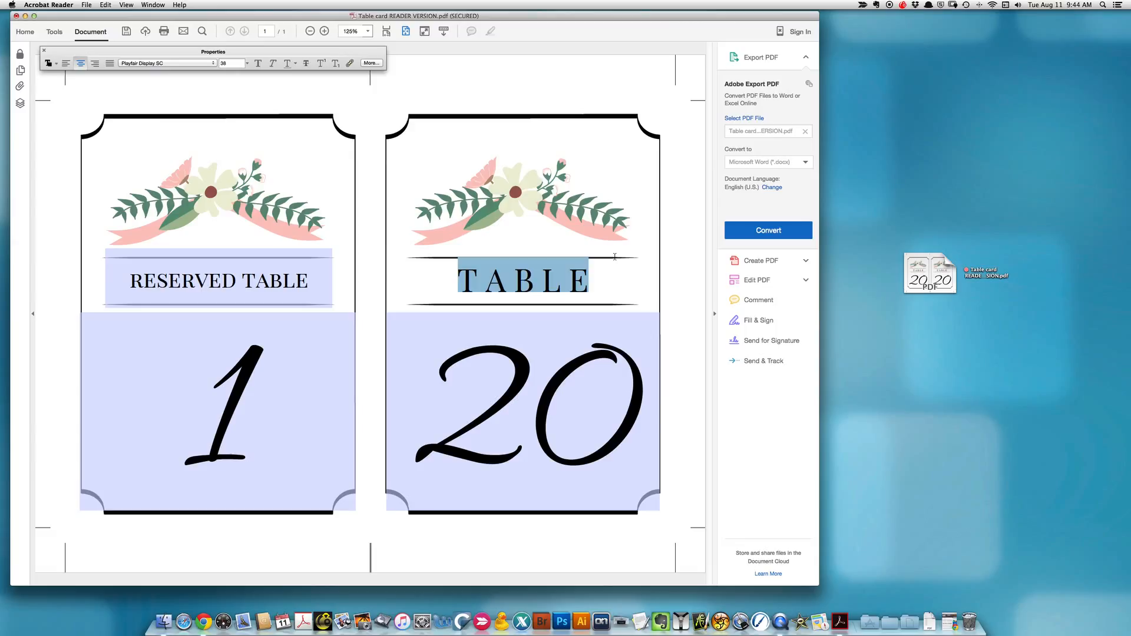
key("super+v")
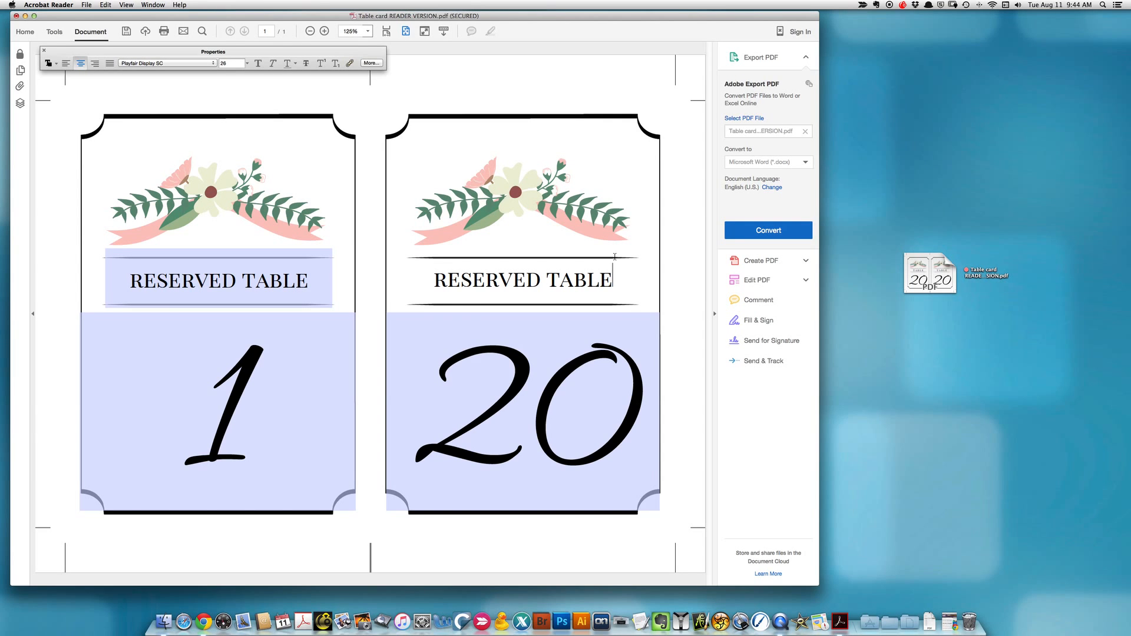
Copy the right card's "RESERVED TABLE" heading and paste it over itself.
left_click(86, 5)
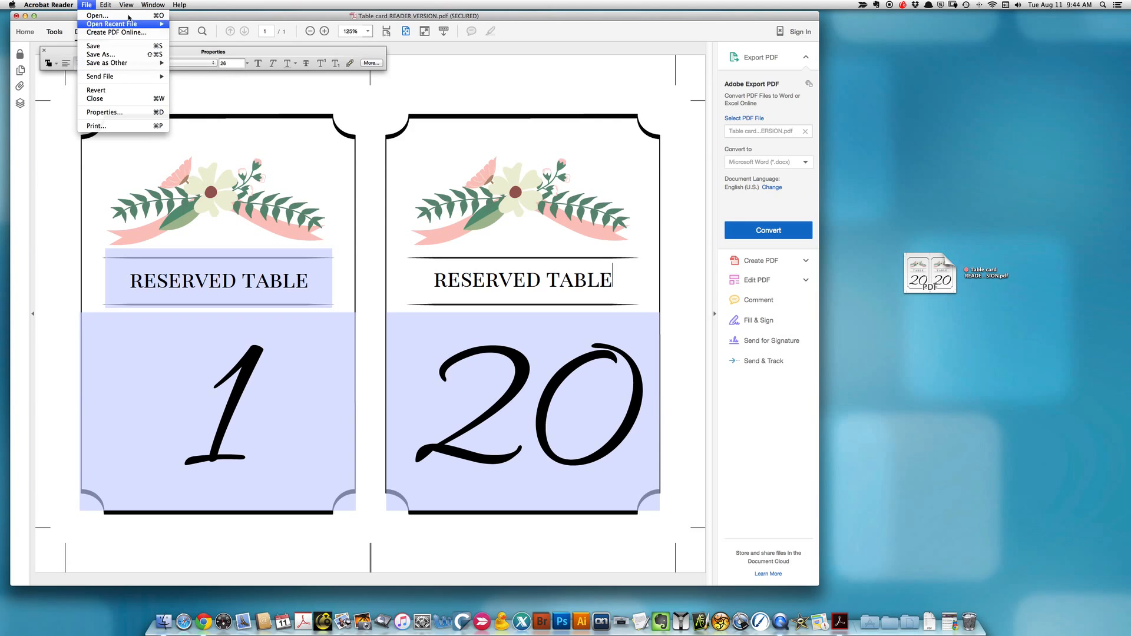
left_click(477, 287)
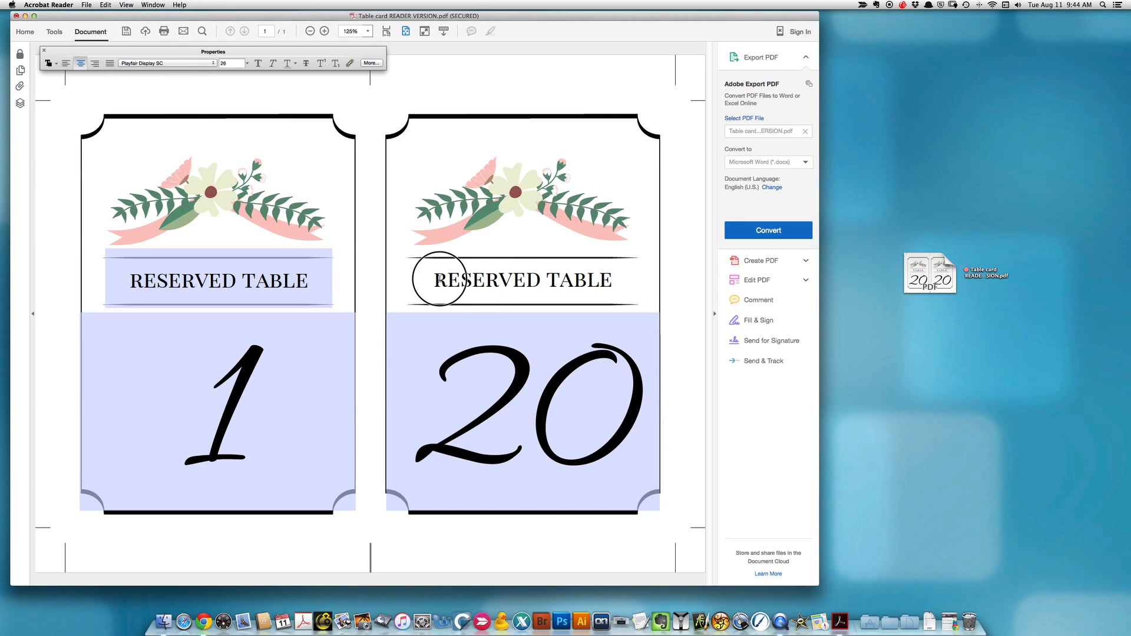
left_click_drag(434, 280, 641, 279)
key("super+c")
left_click(86, 5)
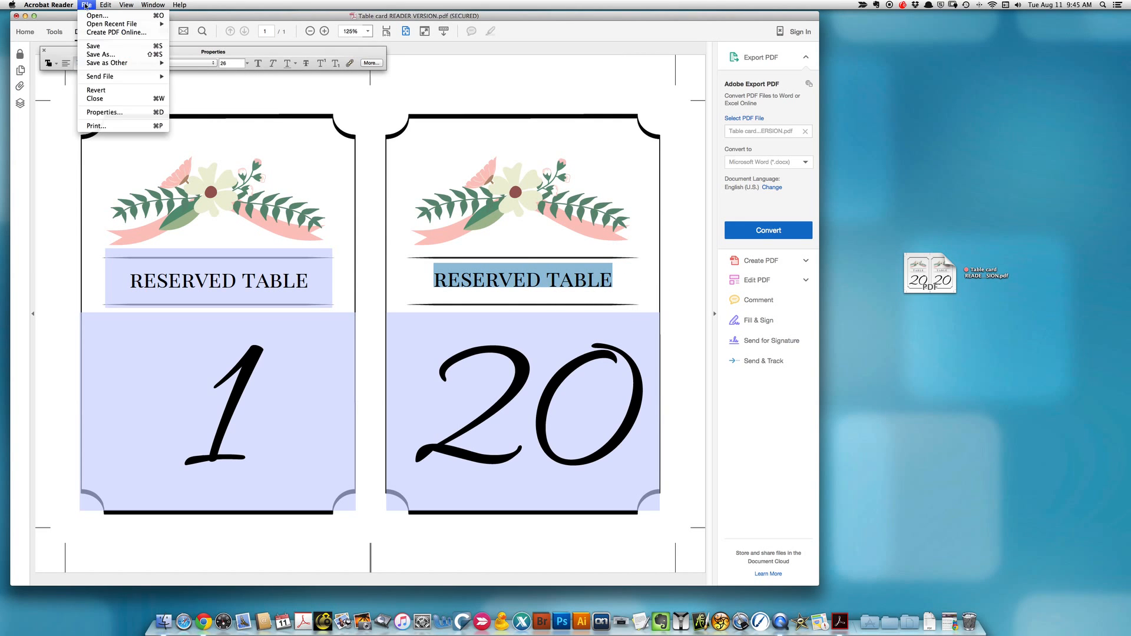
mouse_move(105, 6)
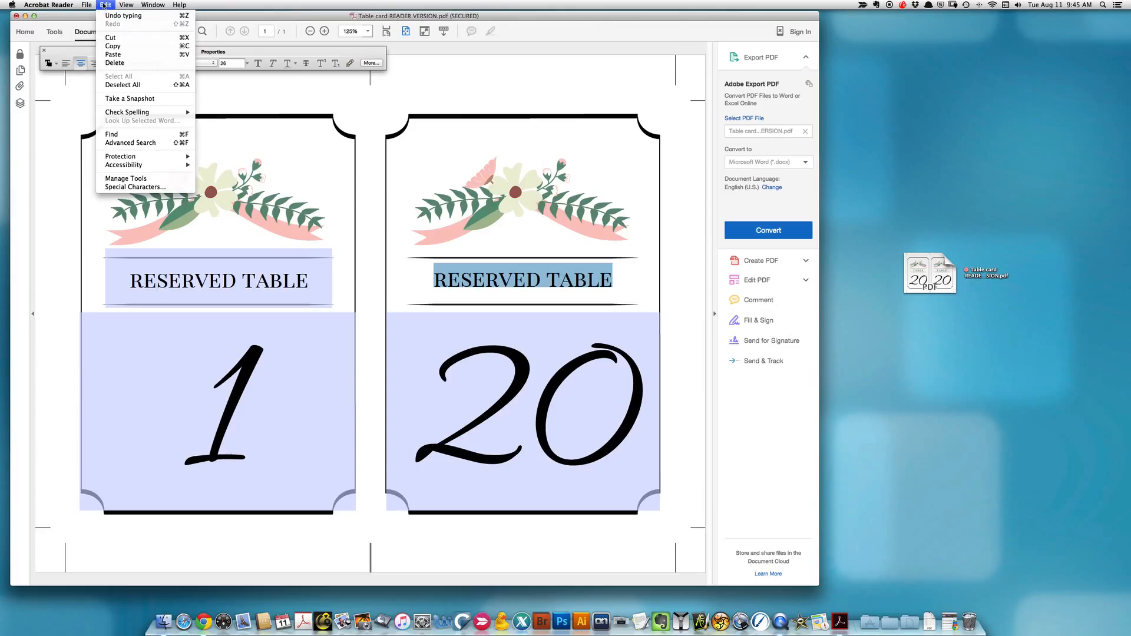
left_click(112, 54)
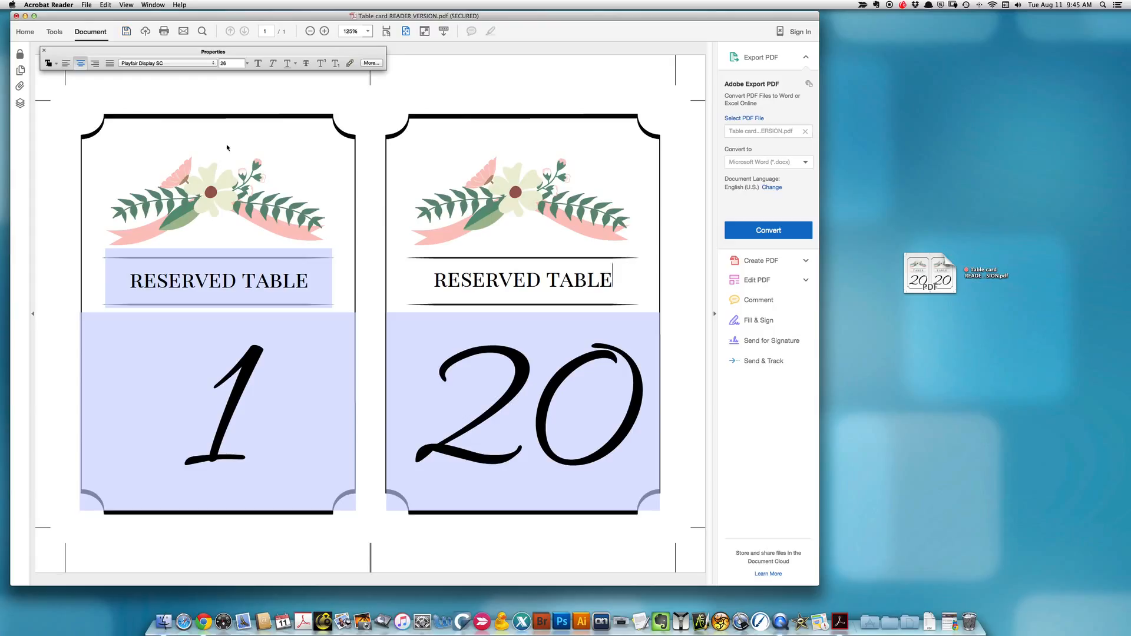
Left-align the whole "RESERVED TABLE" heading on the right card.
left_click(57, 64)
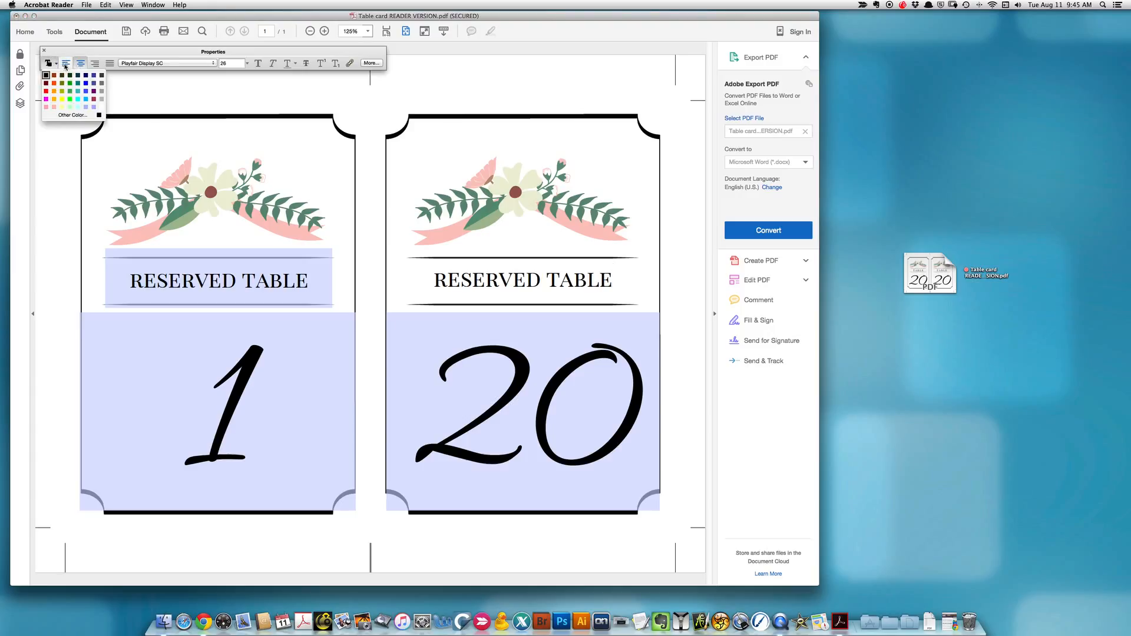
left_click(65, 66)
left_click(436, 276)
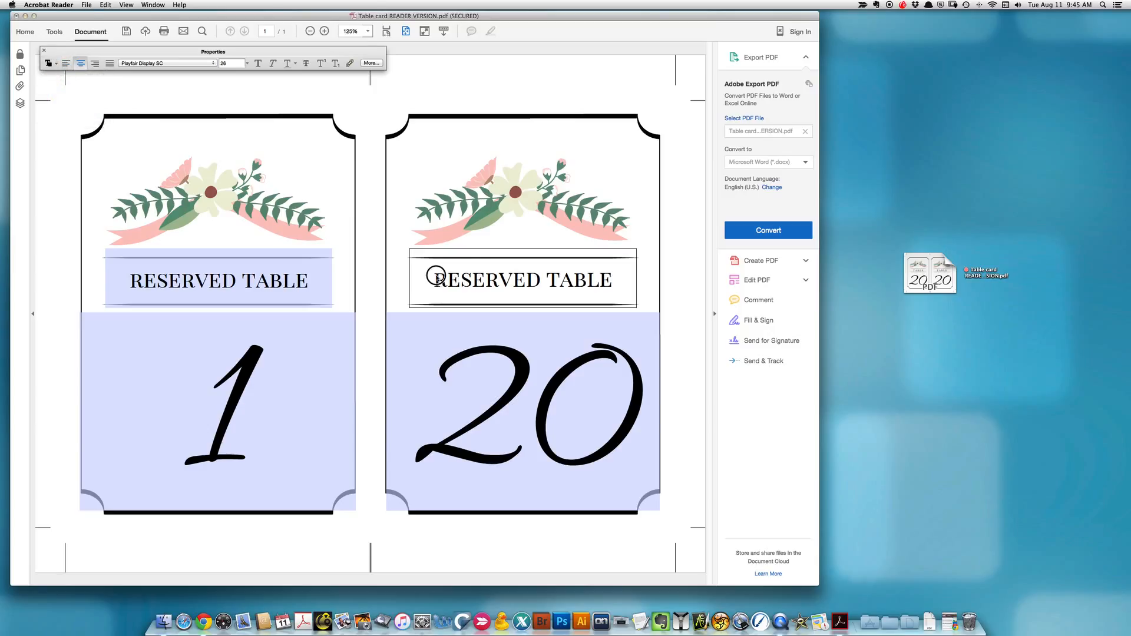
left_click_drag(436, 276, 636, 278)
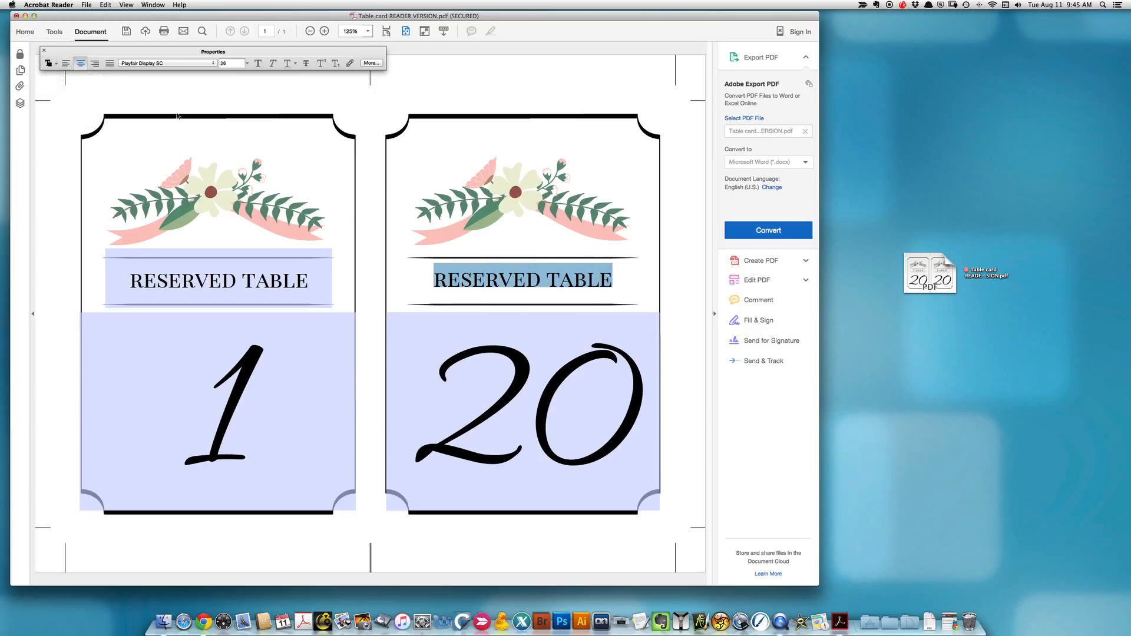
left_click(65, 63)
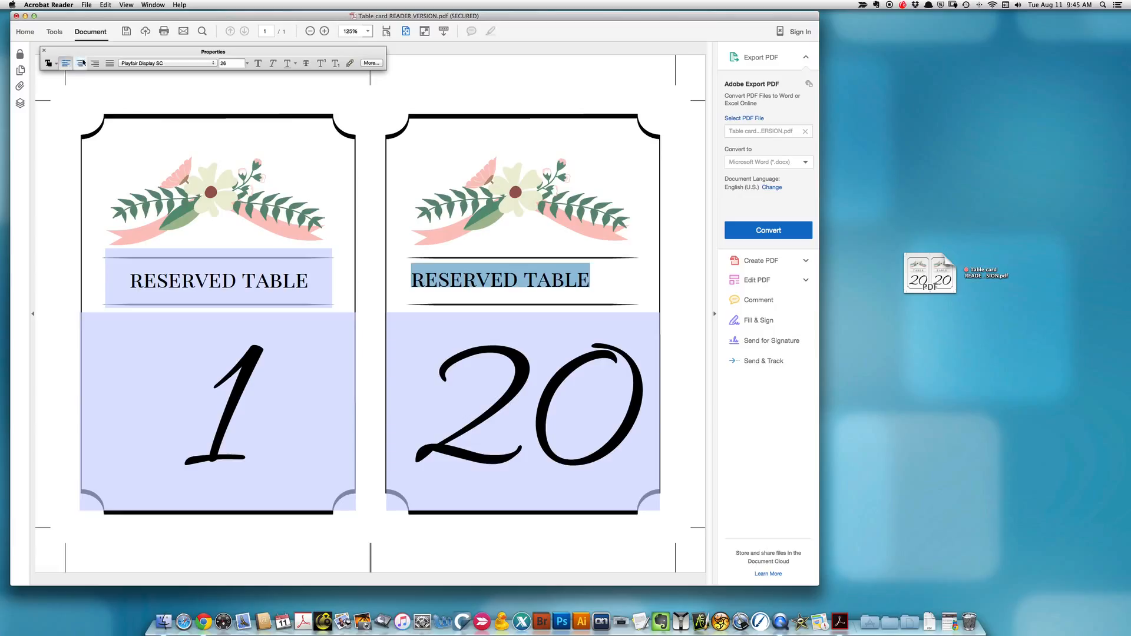
Right-align the "RESERVED TABLE" heading on the right card and change its text color to light pink.
left_click(81, 63)
left_click(95, 64)
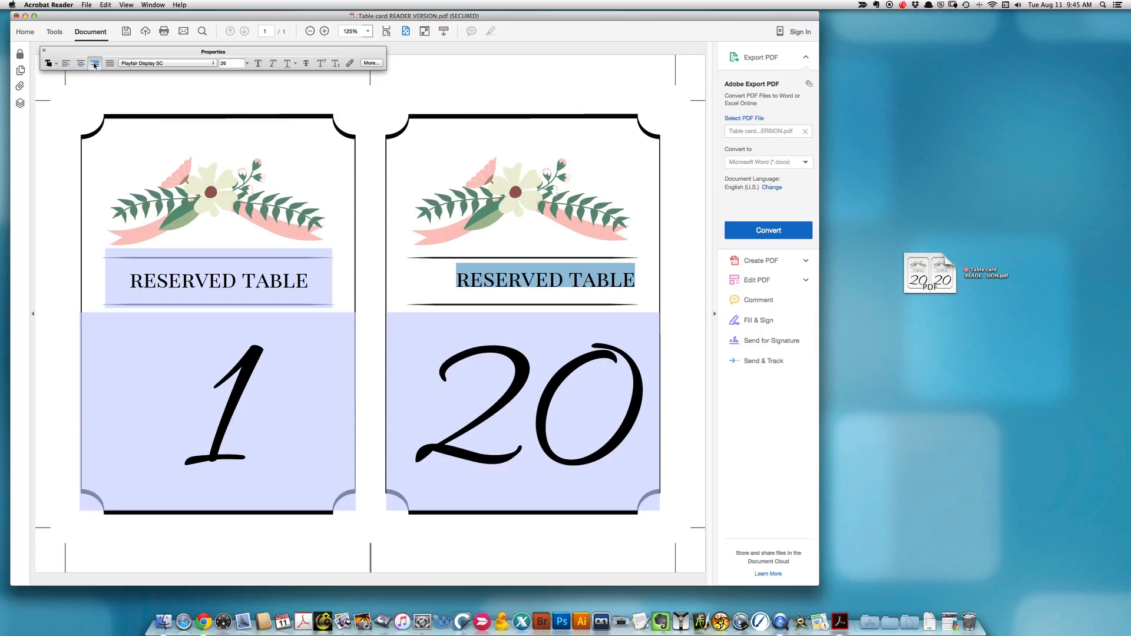
left_click(56, 63)
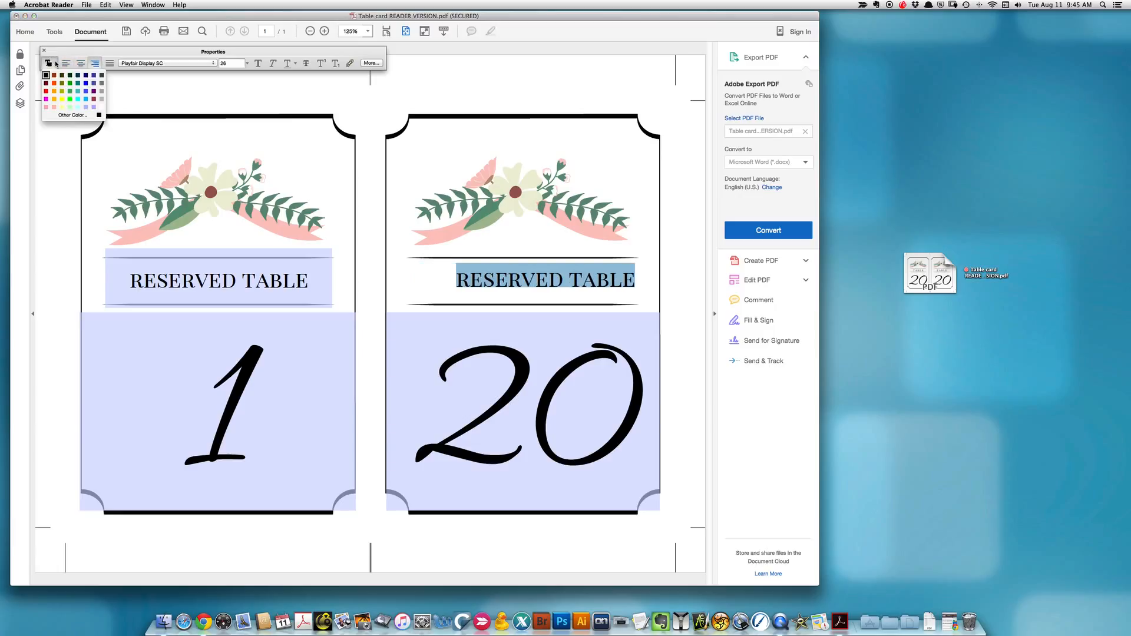
left_click(47, 108)
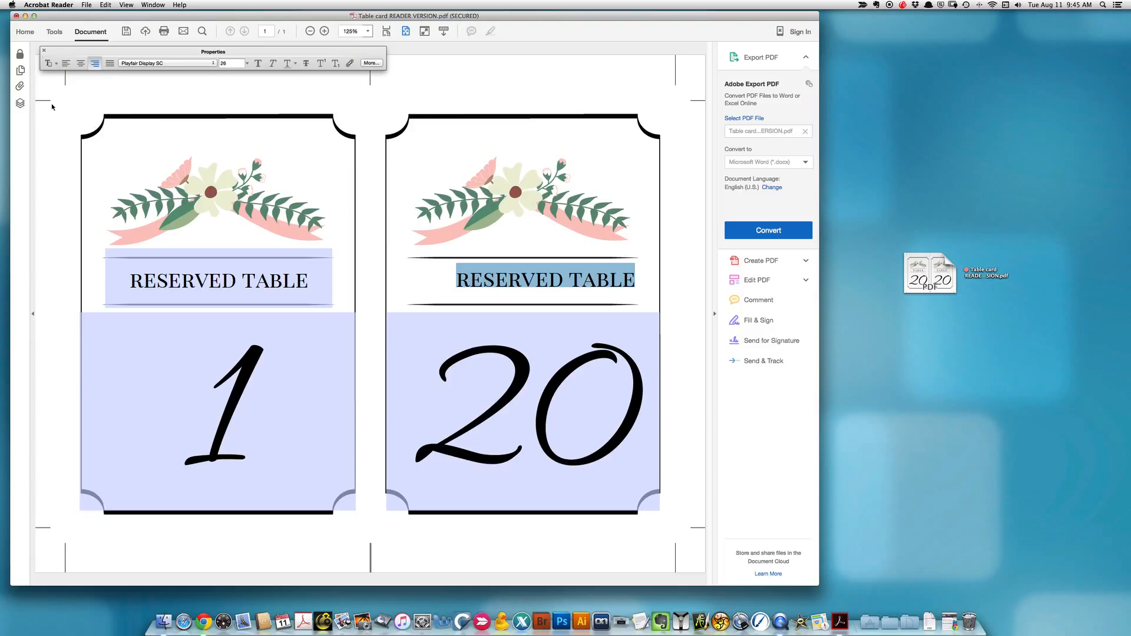
left_click(614, 179)
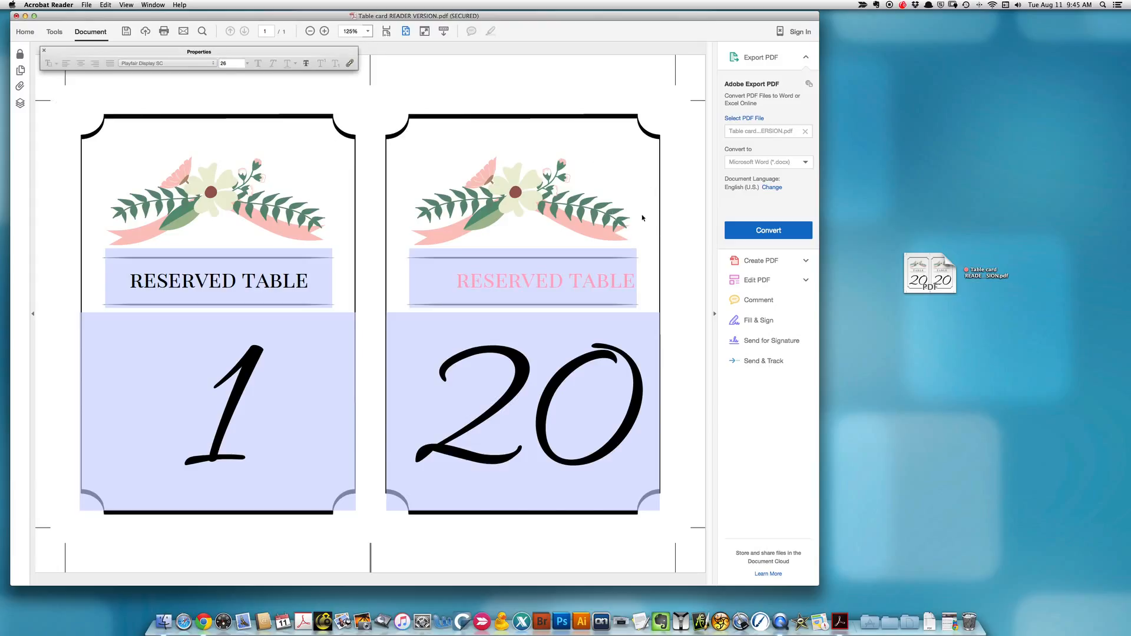
Center the whole pink "RESERVED TABLE" heading on the right card.
left_click(630, 285)
left_click_drag(631, 286, 439, 283)
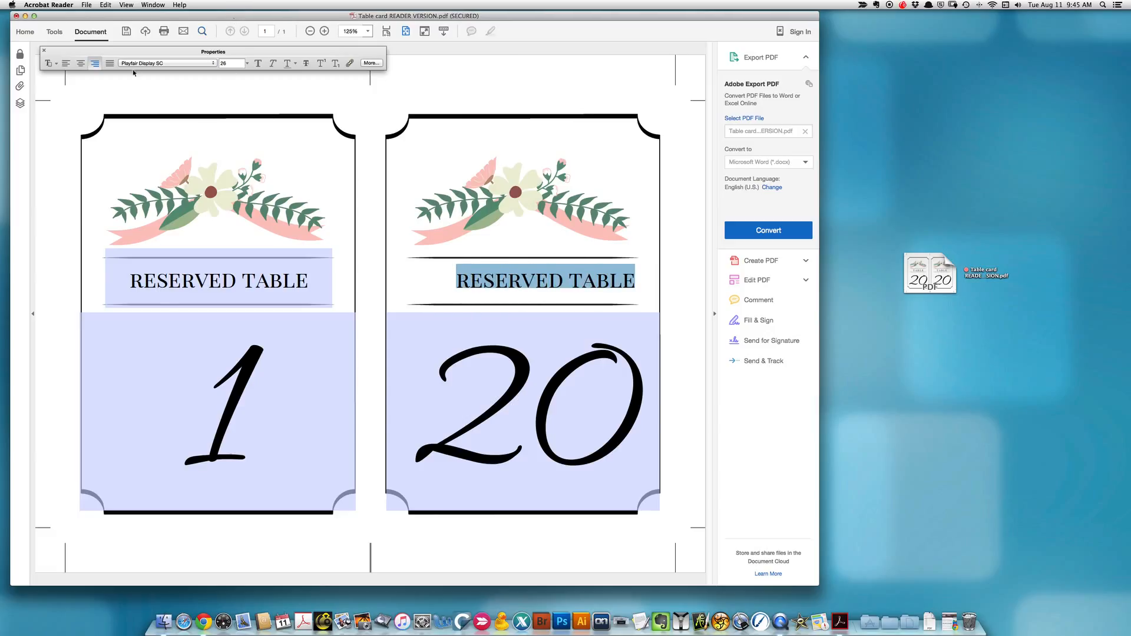
left_click(78, 65)
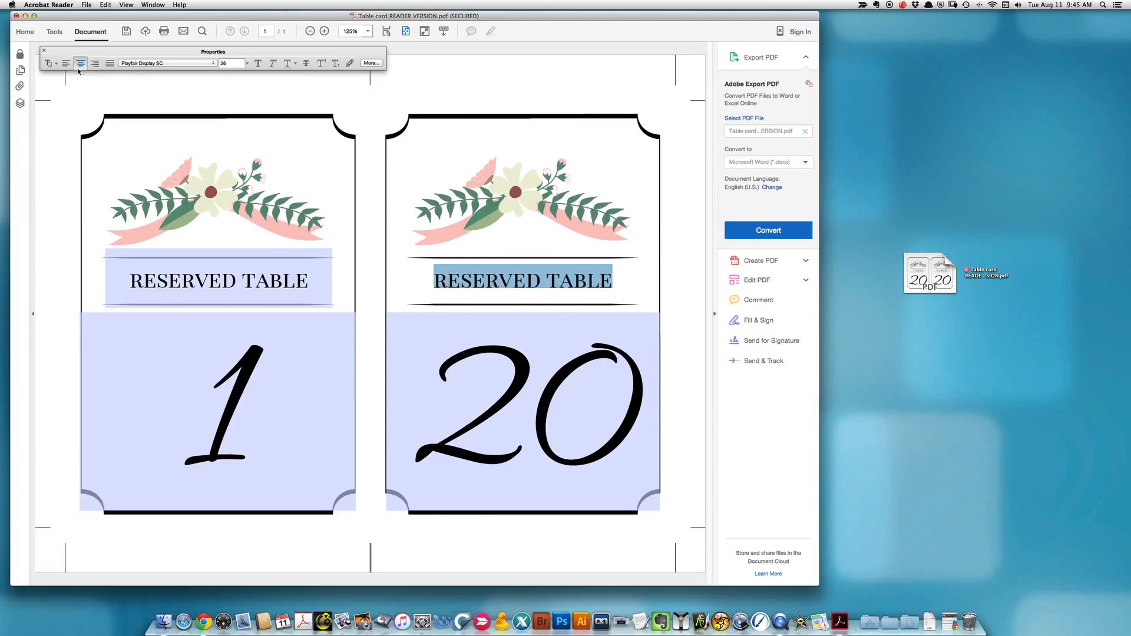
Try to change the font of the right card's heading to Poster Boy.
left_click(207, 64)
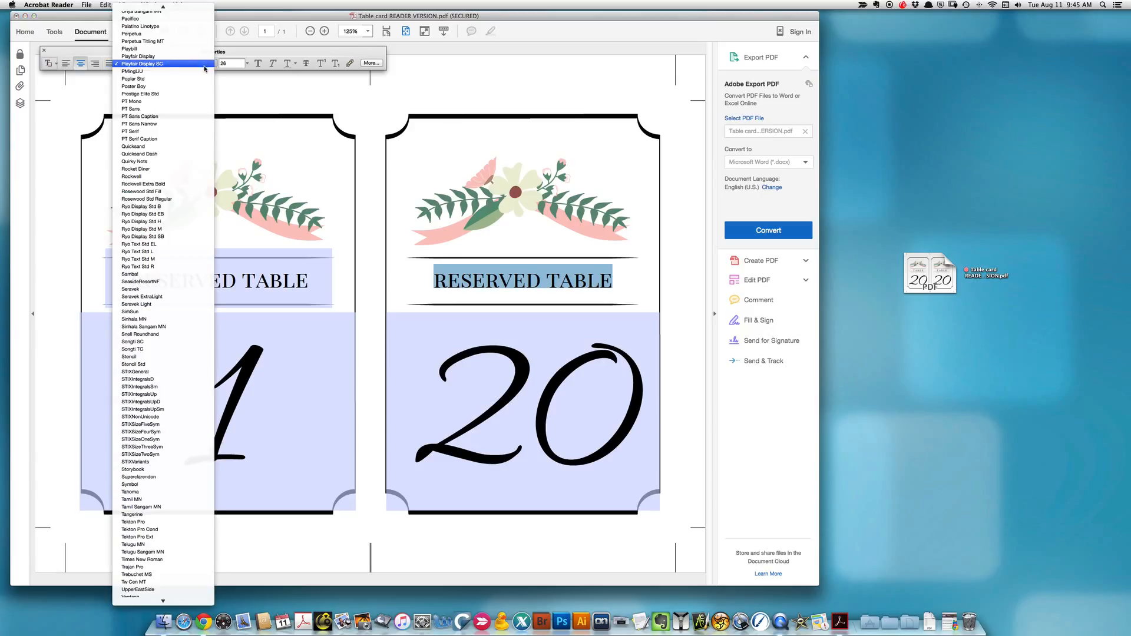
left_click(145, 85)
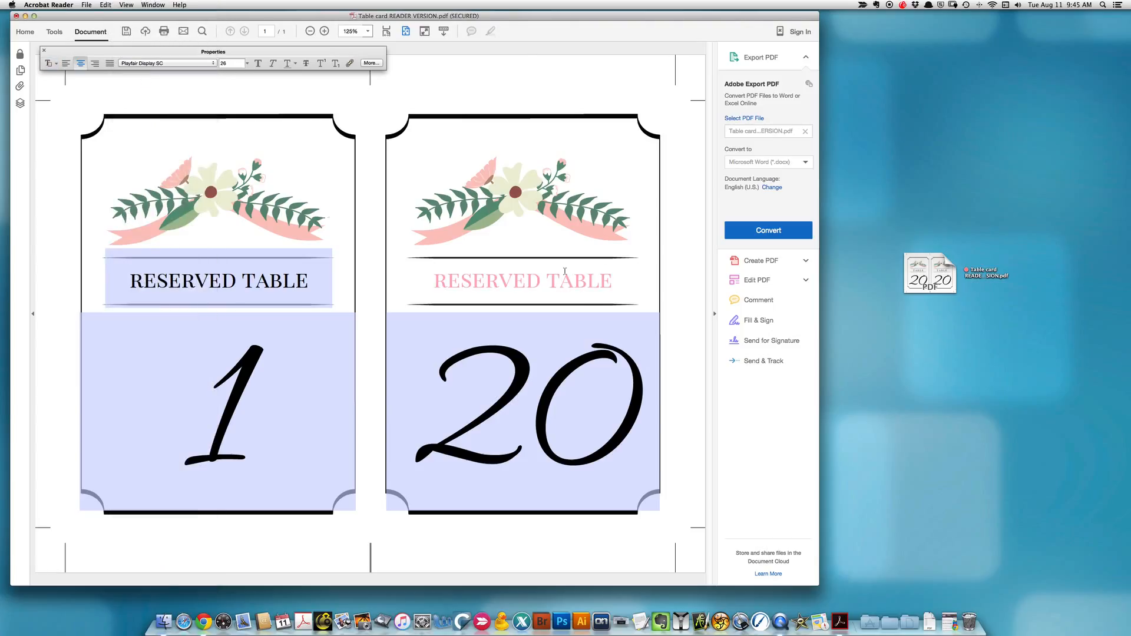
left_click_drag(629, 282, 432, 284)
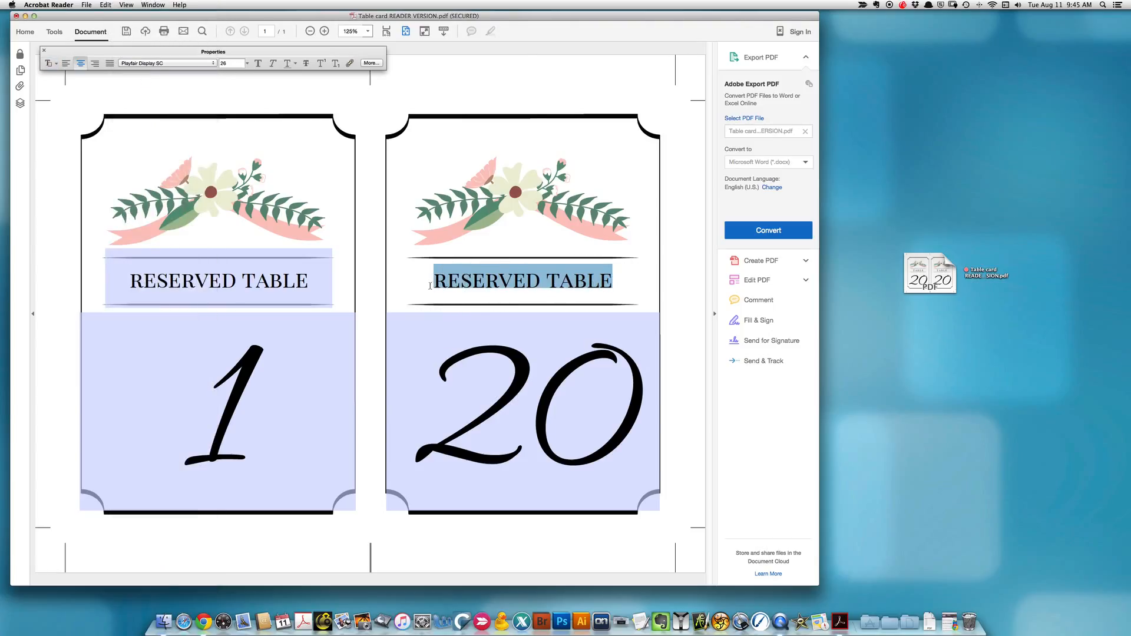
left_click(206, 66)
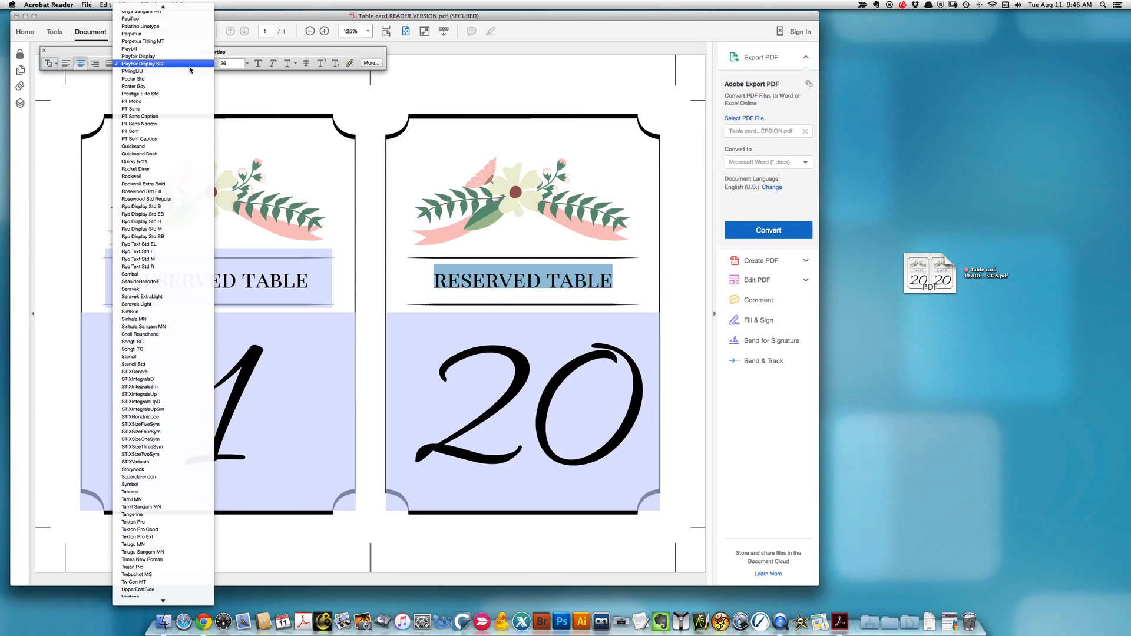
left_click(156, 87)
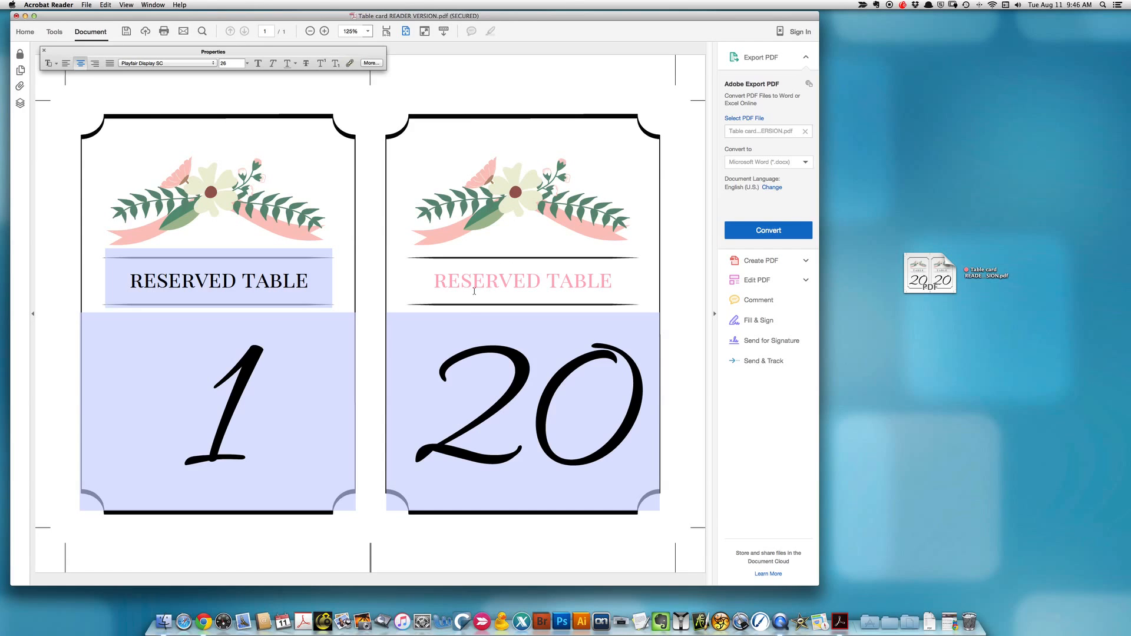
Change the font of the whole right card heading to Playfair Display.
left_click_drag(435, 282, 614, 282)
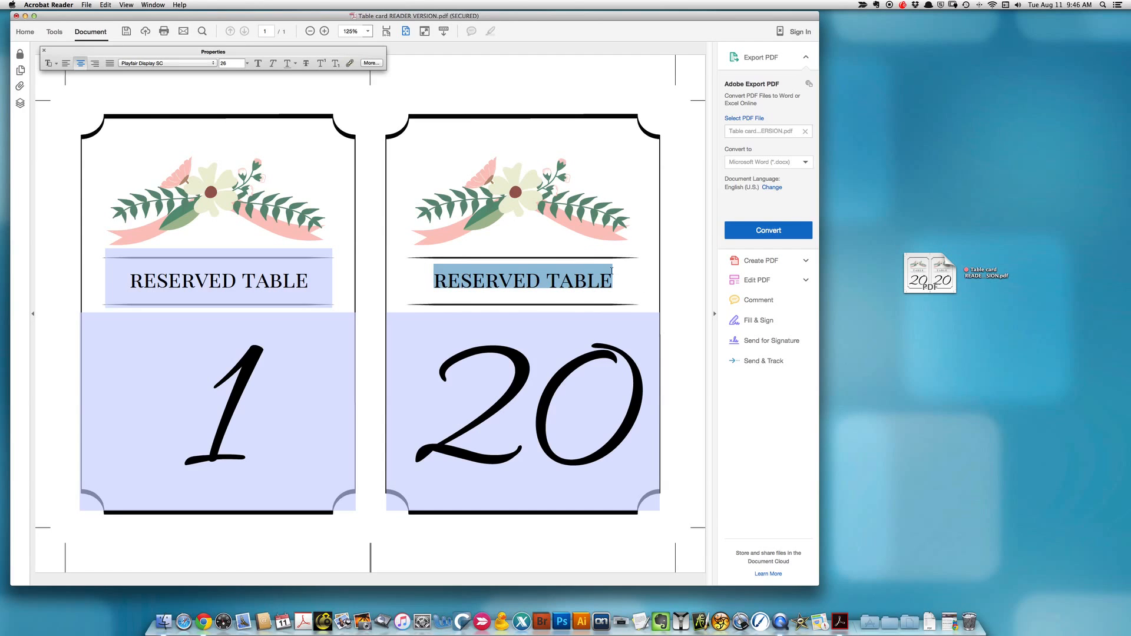
left_click(192, 63)
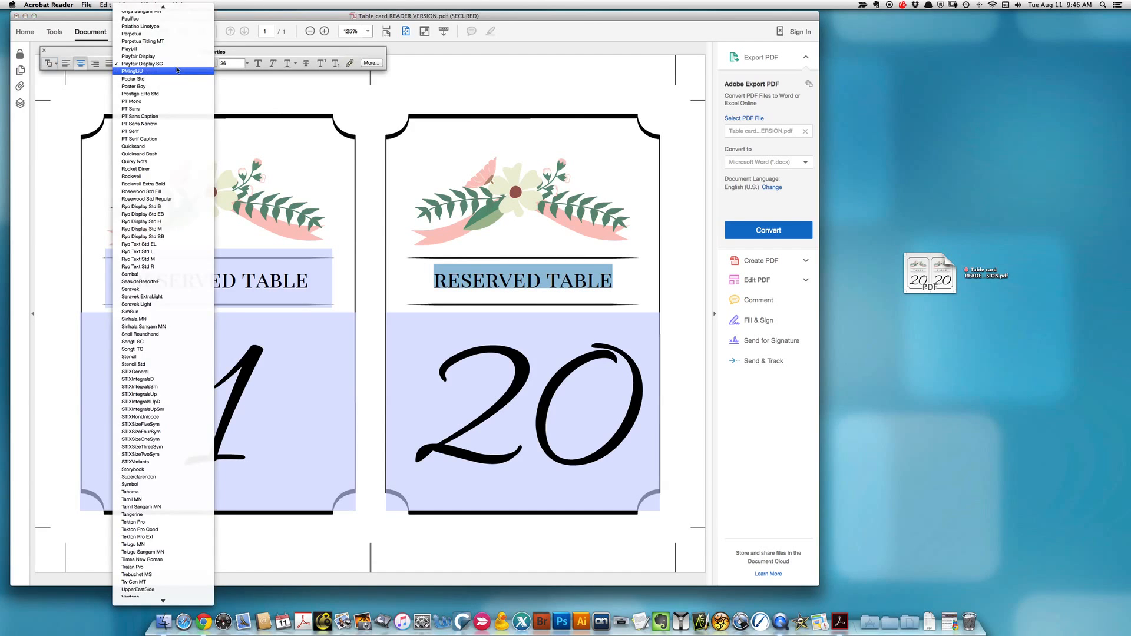
left_click(137, 56)
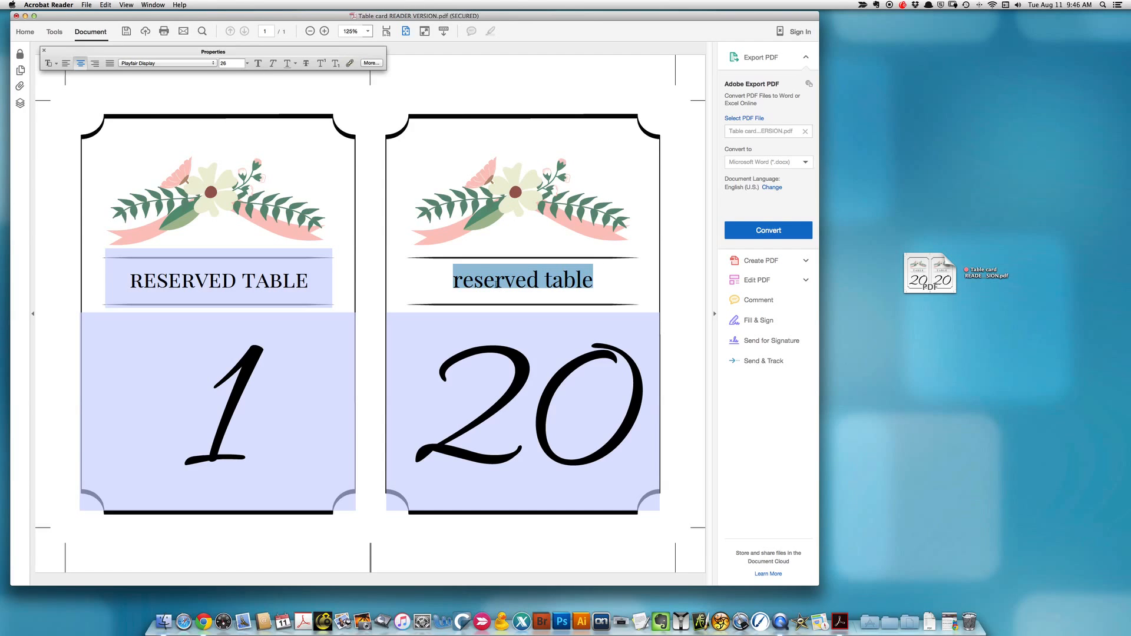
Set the right card's heading to font size 14 and the Poster Boy font.
left_click(227, 63)
left_click(247, 63)
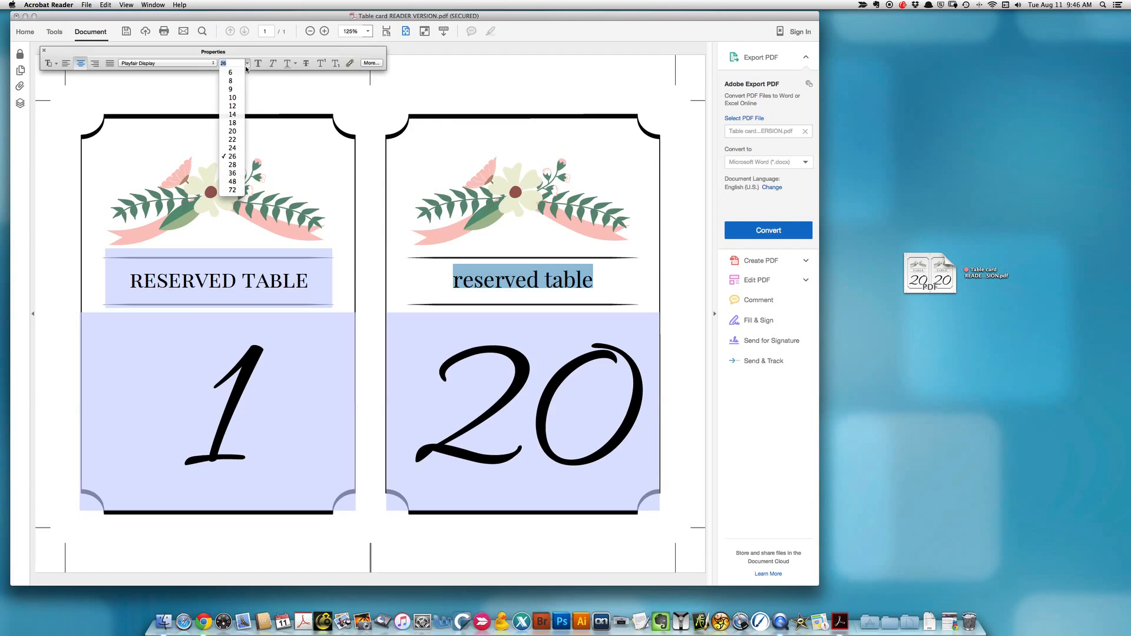
left_click(231, 115)
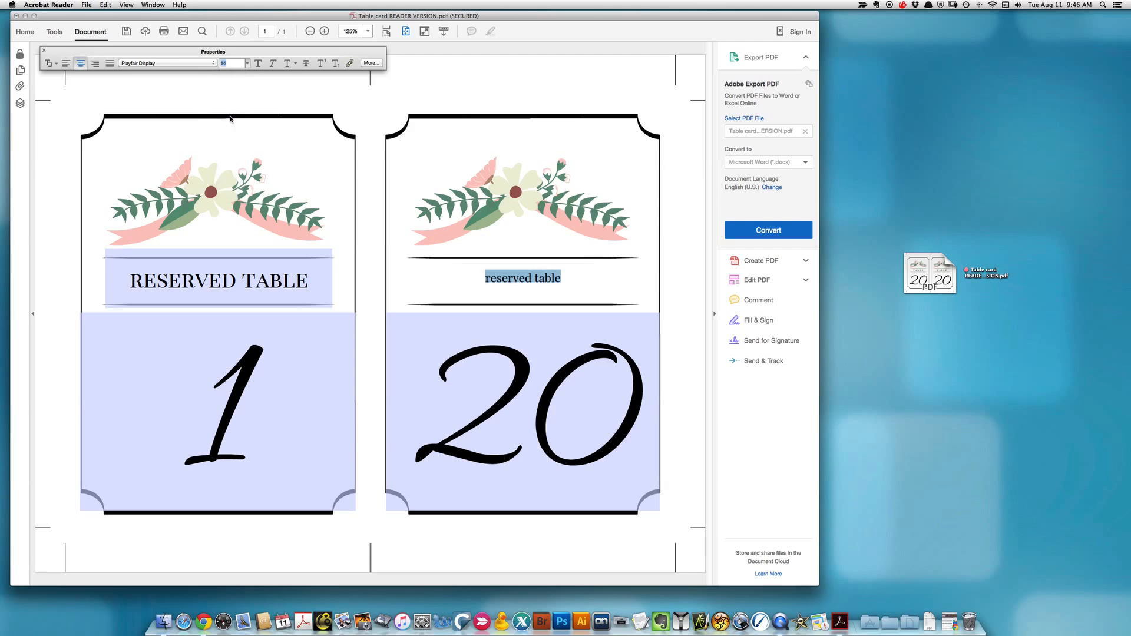
left_click(212, 63)
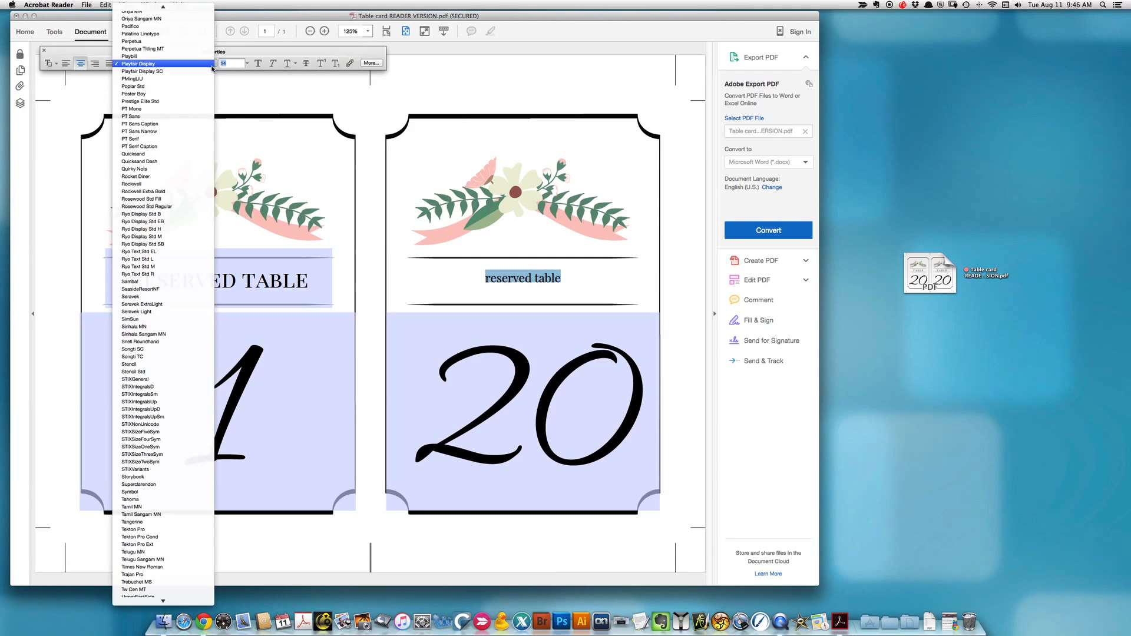
left_click(201, 94)
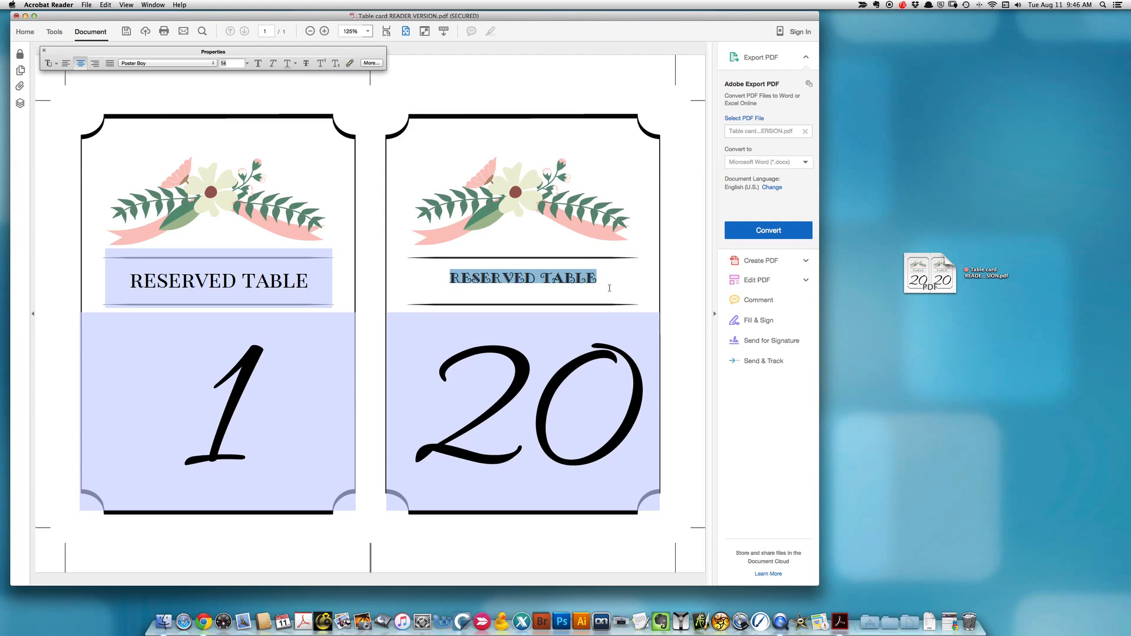
left_click(641, 231)
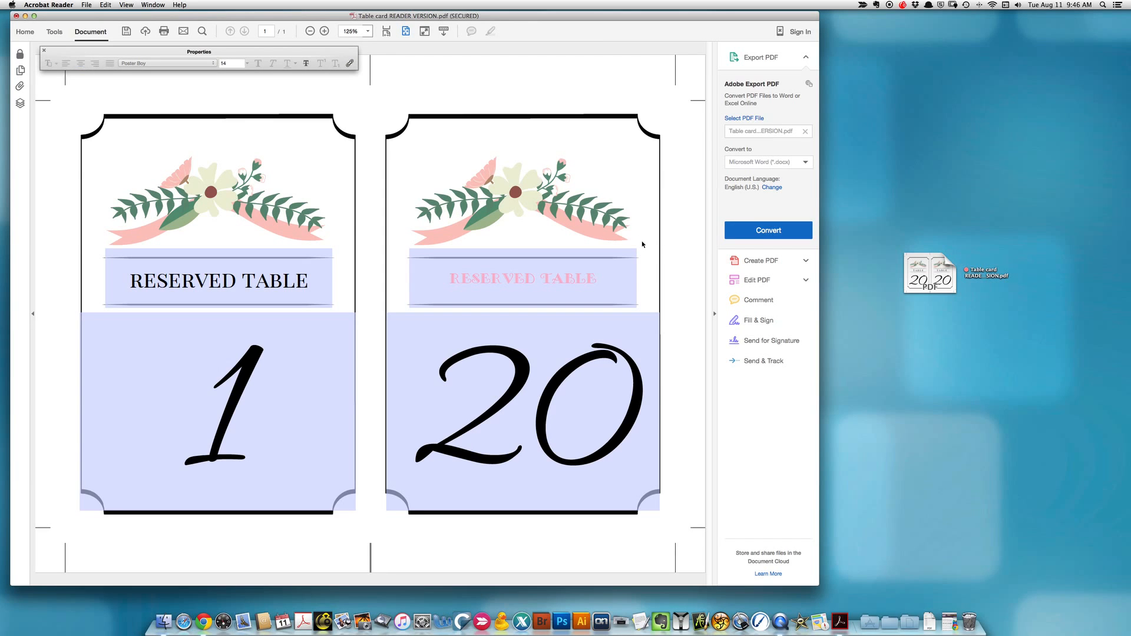
Check the underline styles for the right card's heading and open its full text properties, keeping the heading uncovered.
left_click(602, 285)
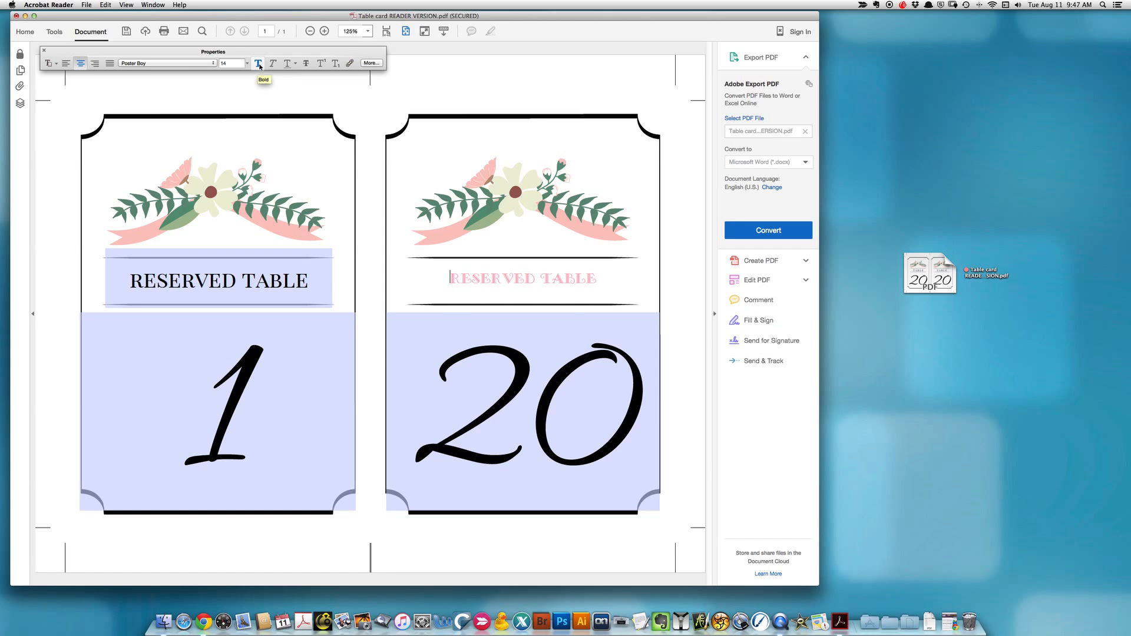
left_click(295, 64)
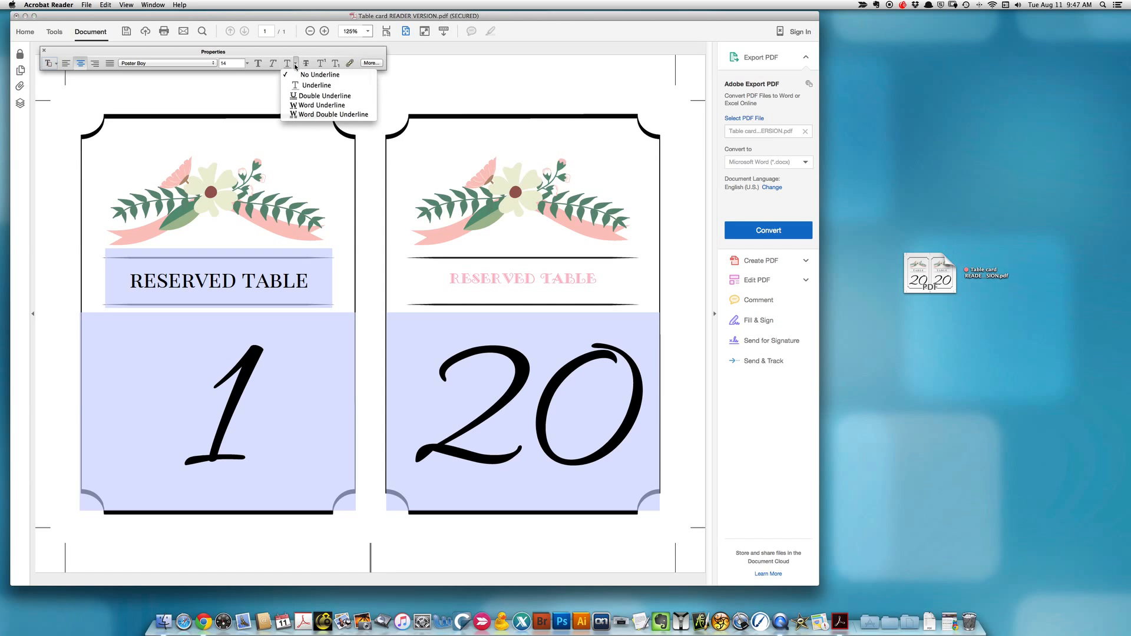
left_click(286, 65)
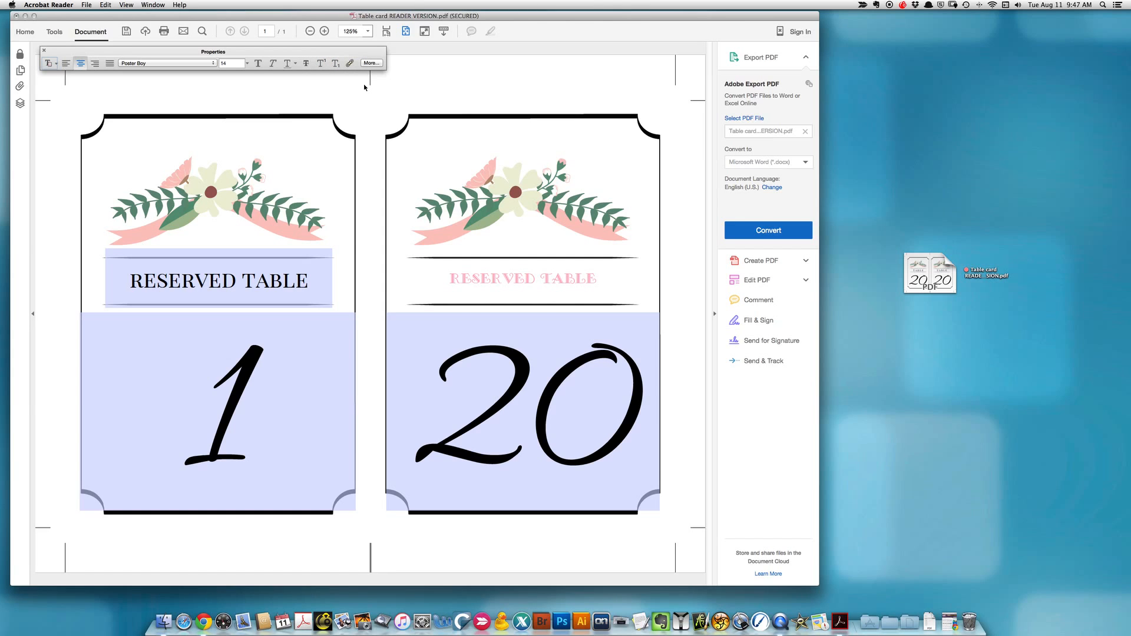
left_click(376, 63)
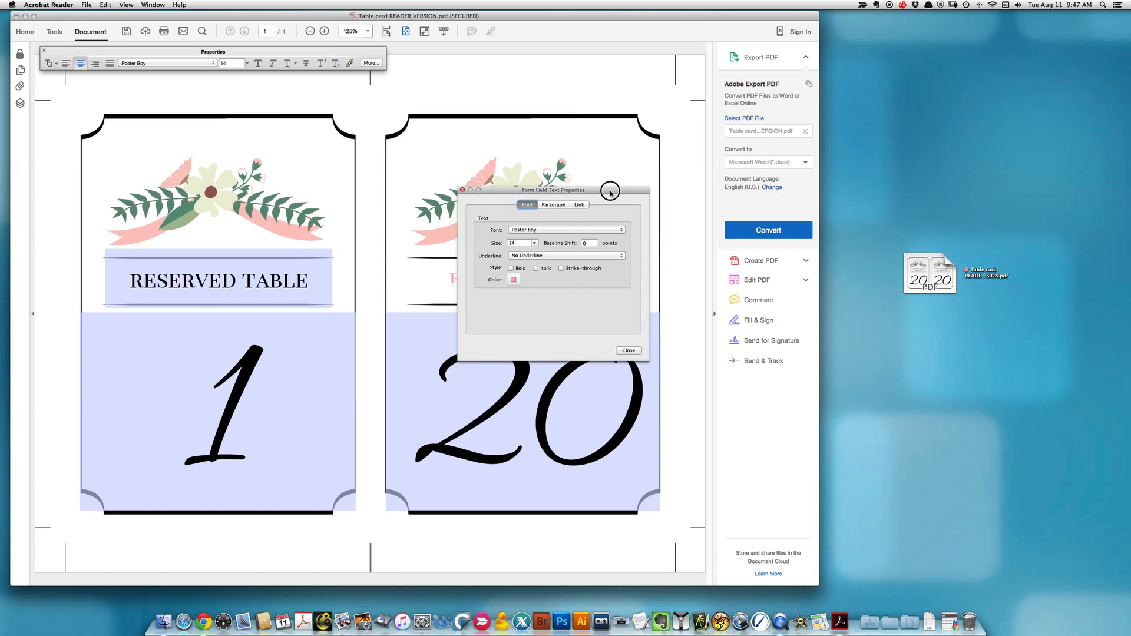
left_click_drag(612, 200, 729, 61)
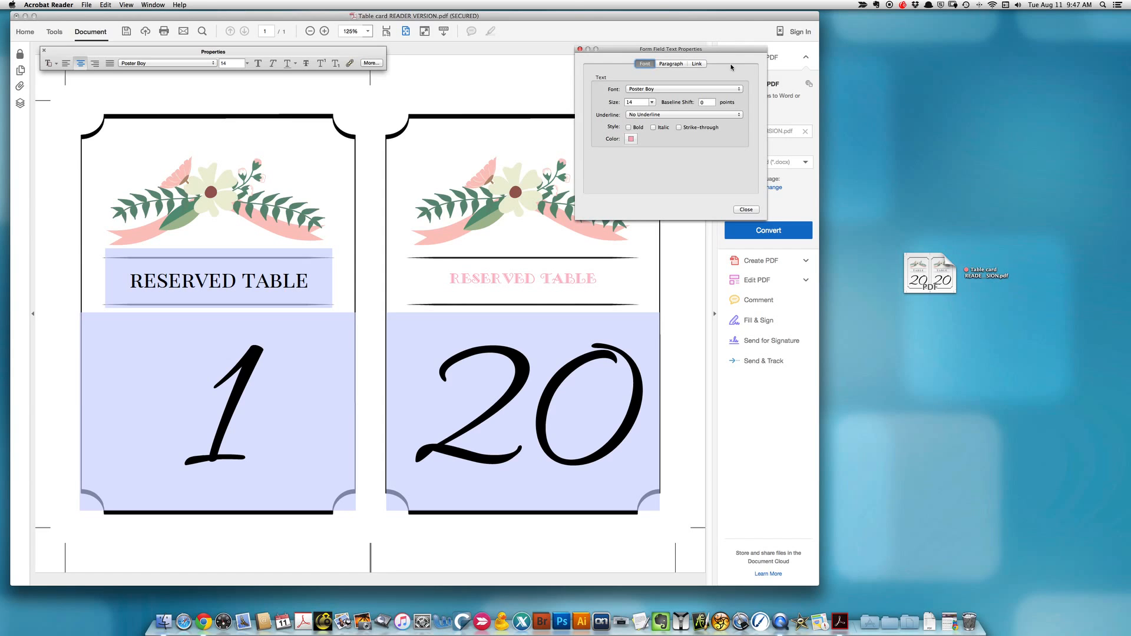
Try a brighter pink from the color wheel for the heading and look through the color palettes and crayons.
left_click(633, 141)
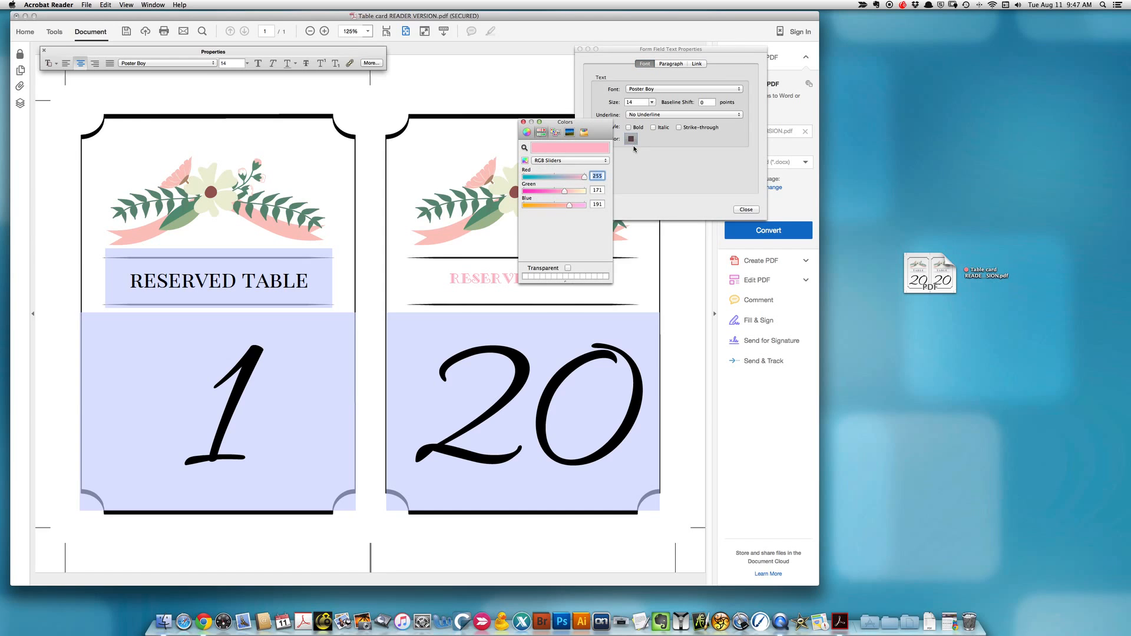
left_click_drag(600, 129, 746, 151)
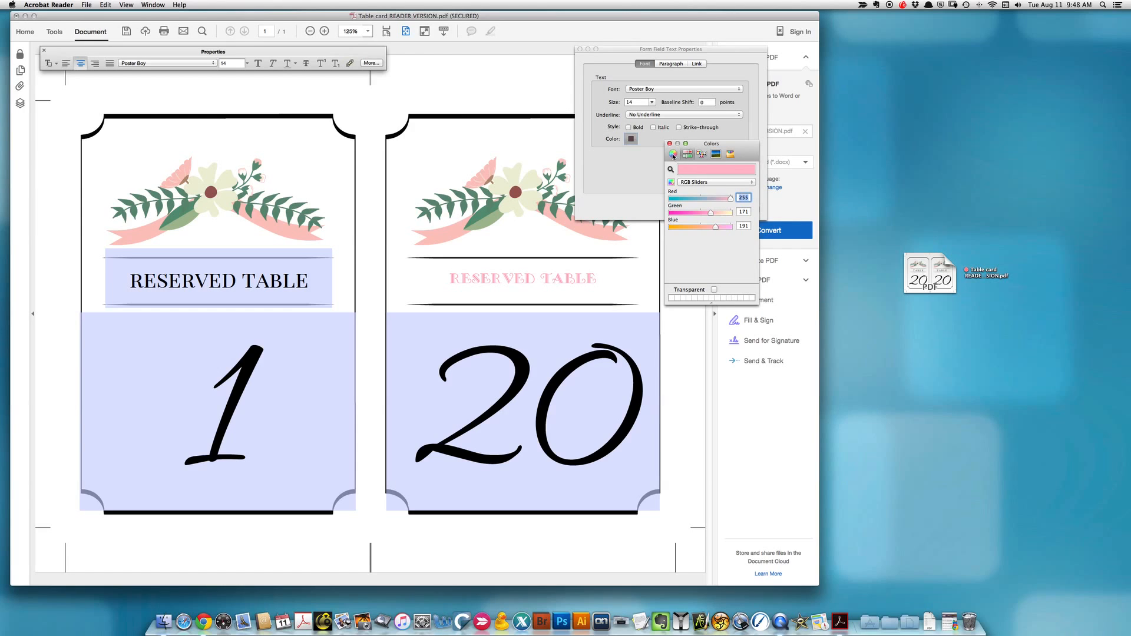
left_click(675, 155)
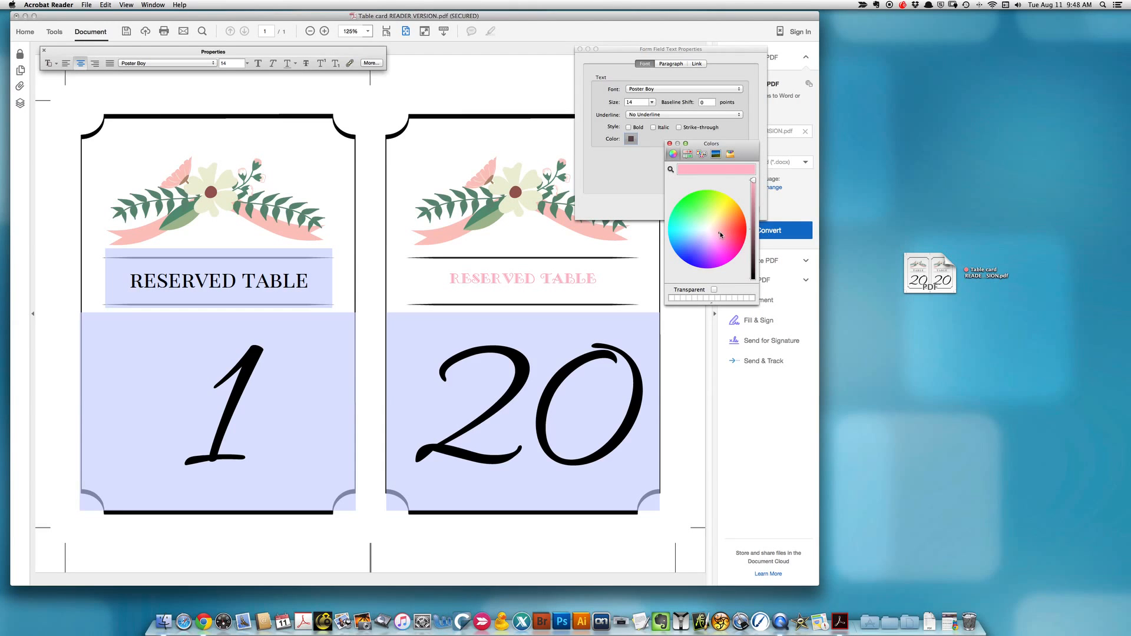
left_click_drag(720, 232, 726, 253)
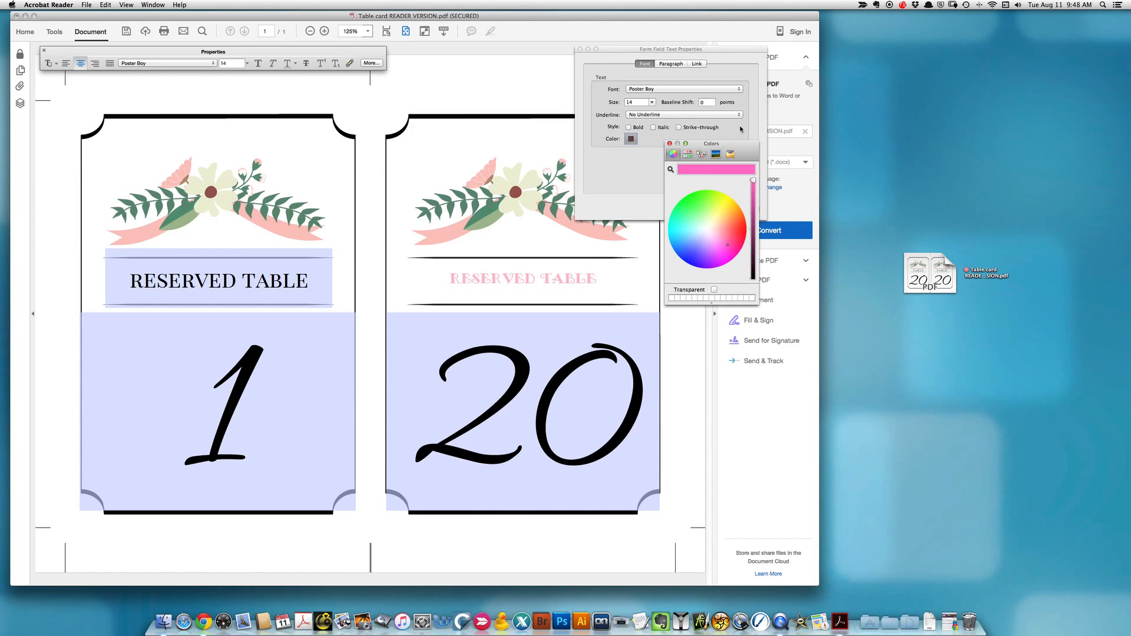
left_click(701, 154)
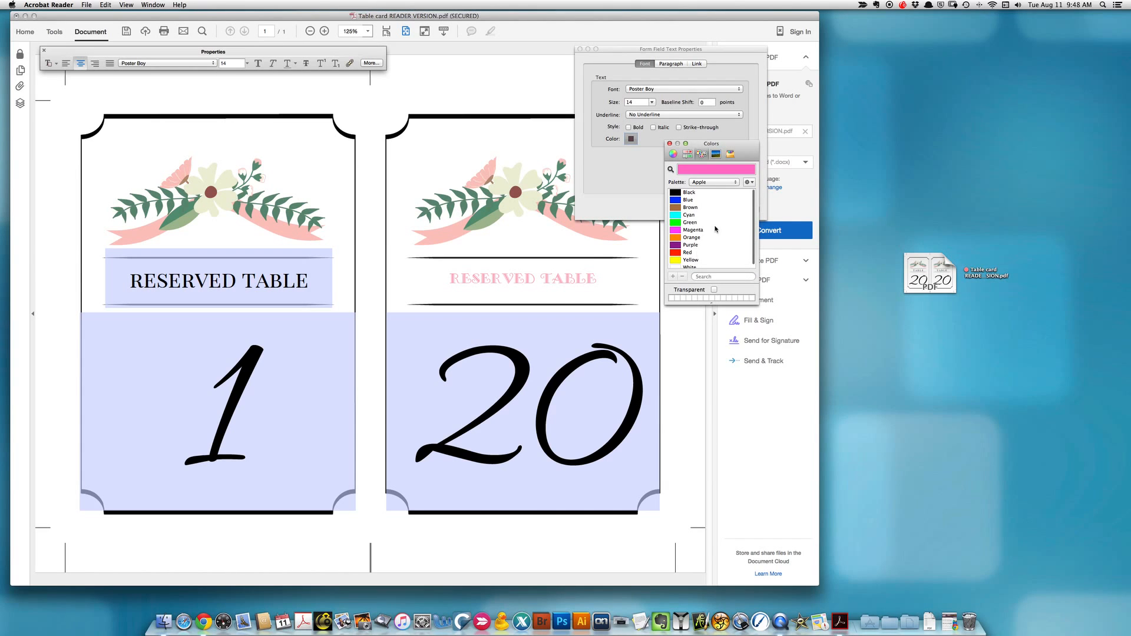
left_click(731, 155)
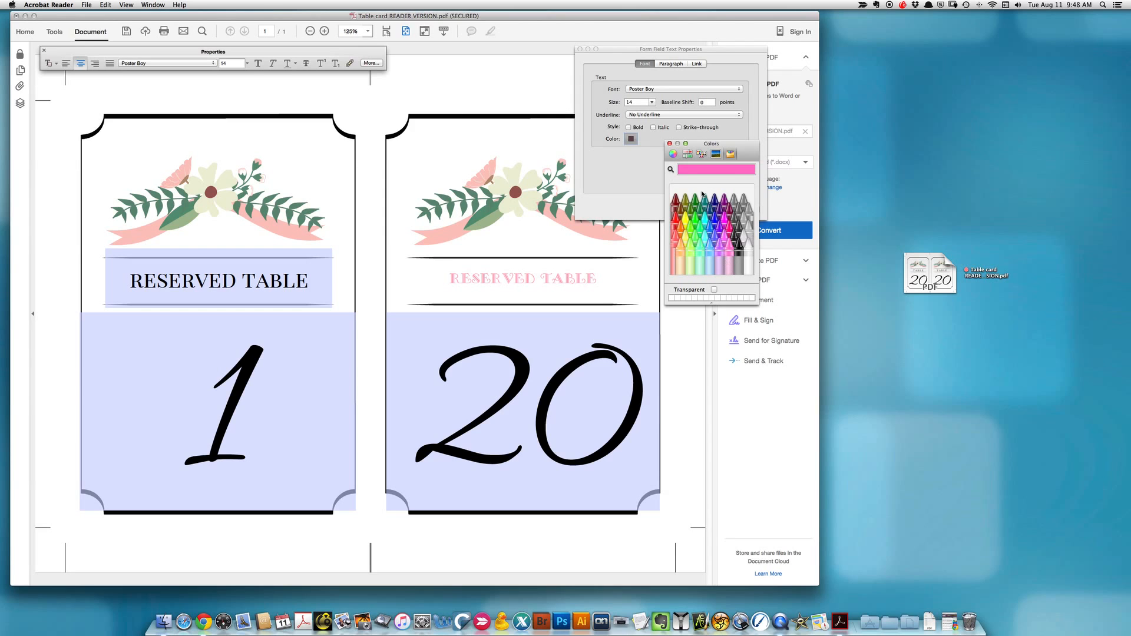
left_click(669, 143)
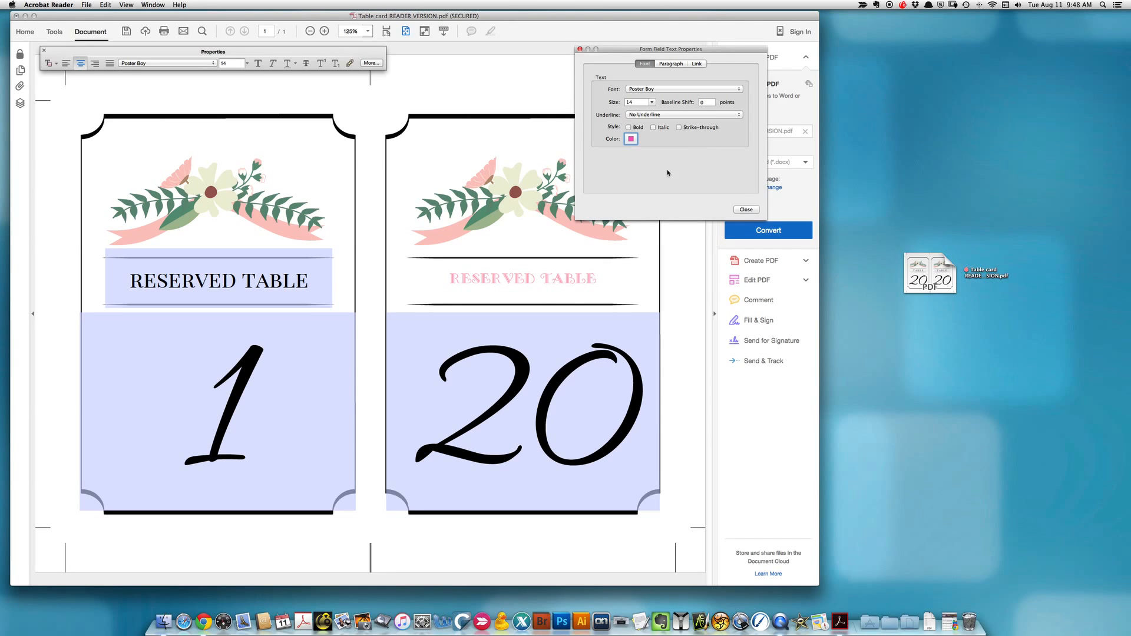
Recolor the right card's whole heading with the Cantaloupe crayon color.
left_click_drag(594, 278, 442, 278)
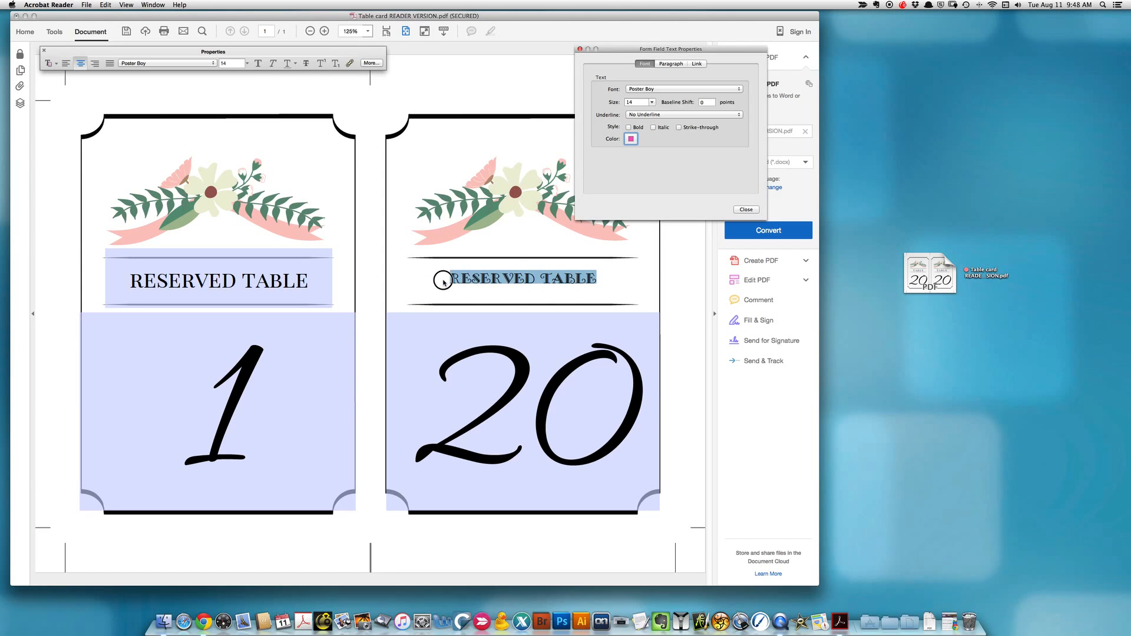
left_click(631, 141)
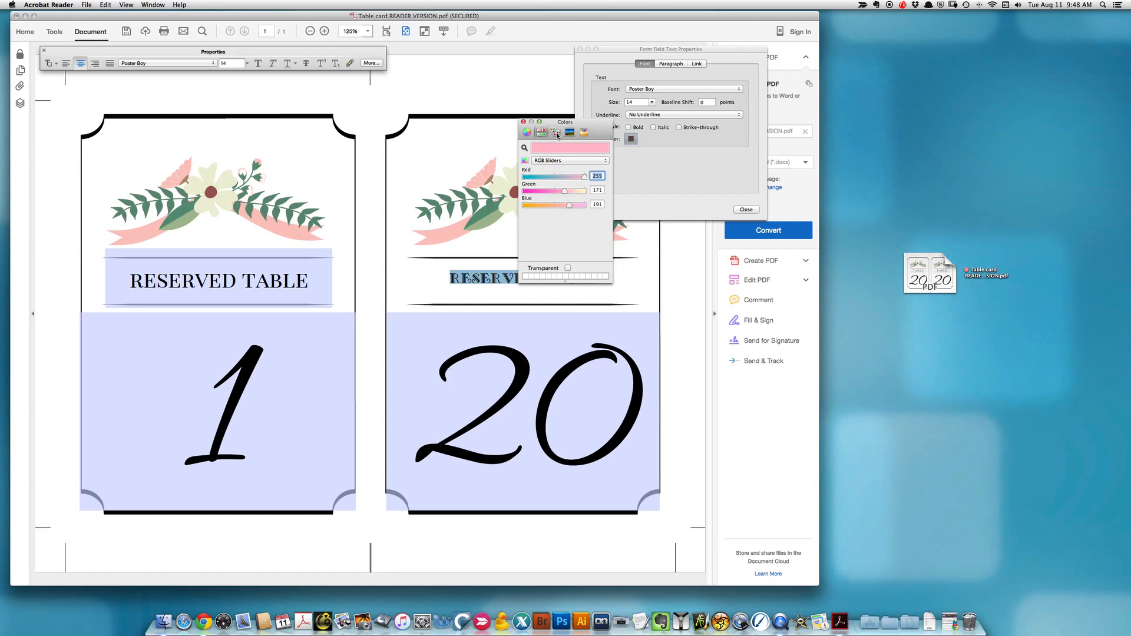
left_click(585, 134)
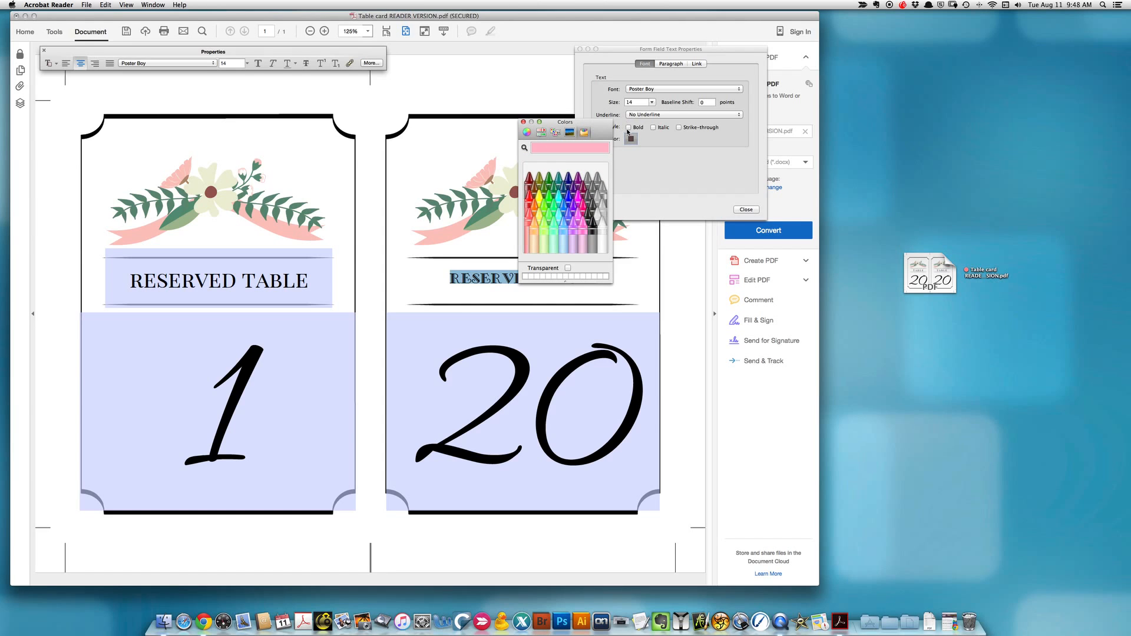
left_click(533, 228)
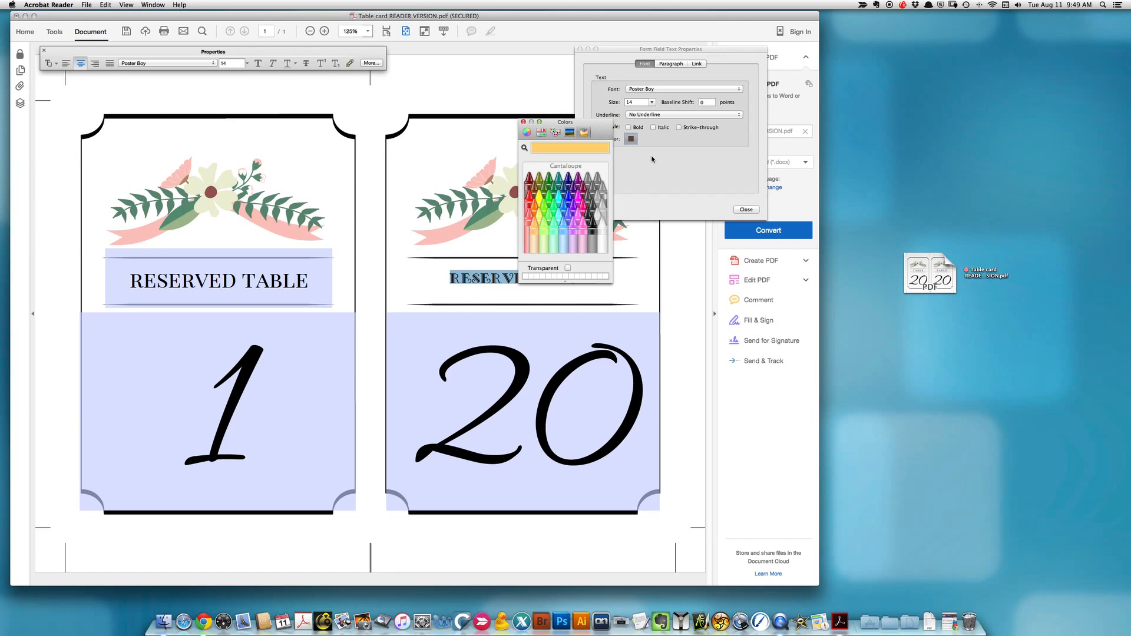
left_click(524, 121)
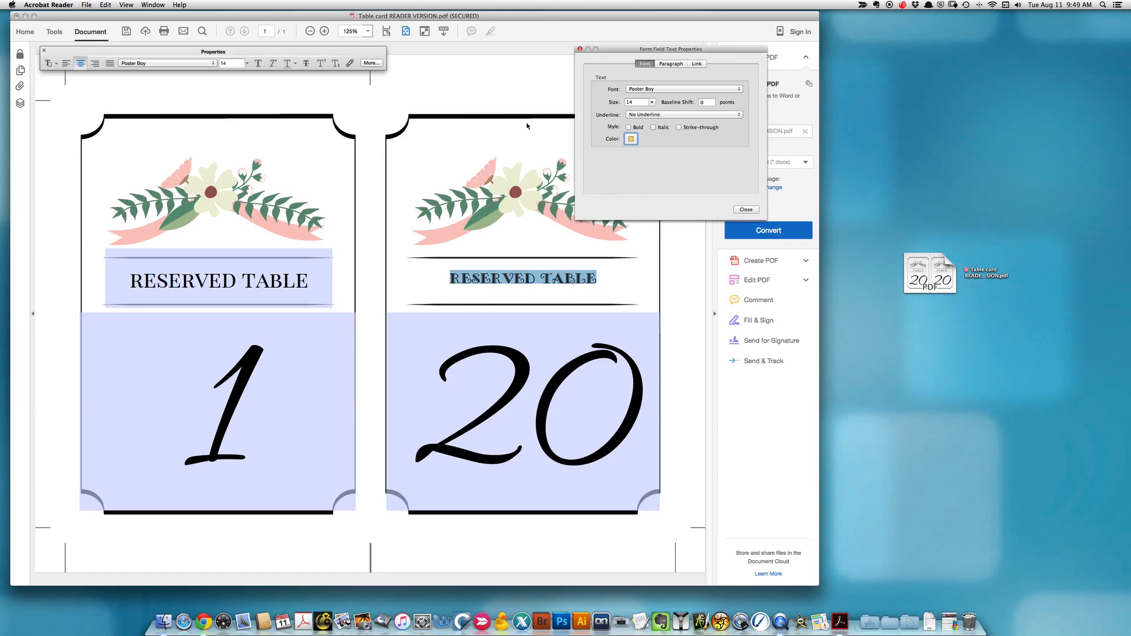
left_click(665, 262)
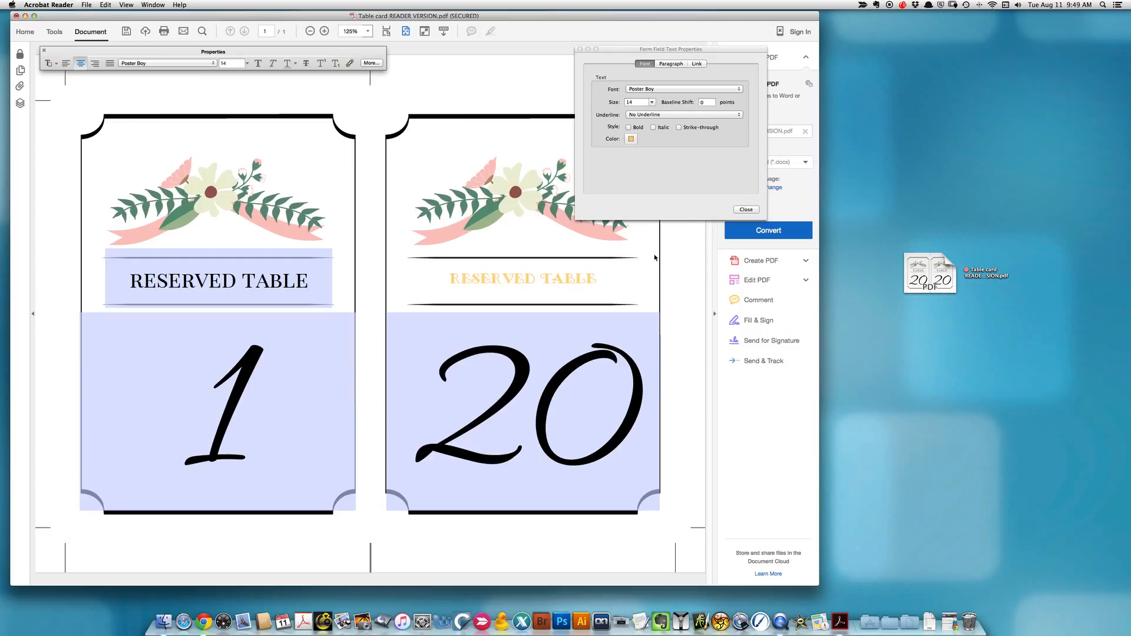
Replace the right card's heading text with "TABLE".
key("BackSpace")
key("BackSpace")
key("BackSpace")
key("BackSpace")
key("BackSpace")
key("BackSpace")
key("BackSpace")
key("BackSpace")
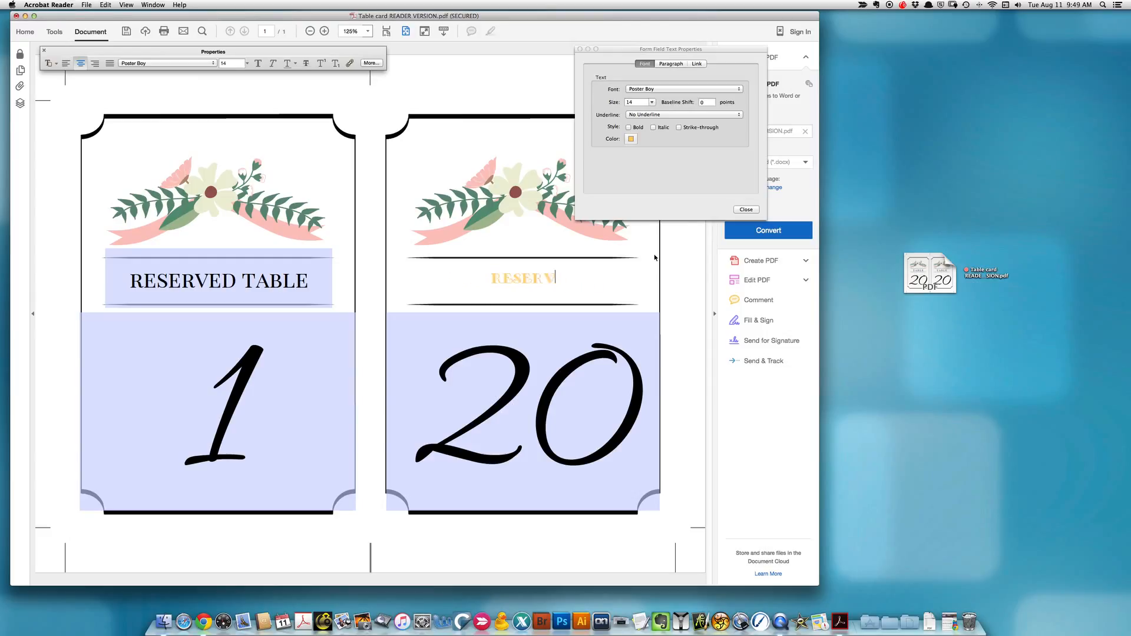
key("BackSpace")
key("BackSpace")
key("BackSpace")
key("BackSpace")
key("BackSpace")
key("BackSpace")
type("TABLE")
left_click(311, 296)
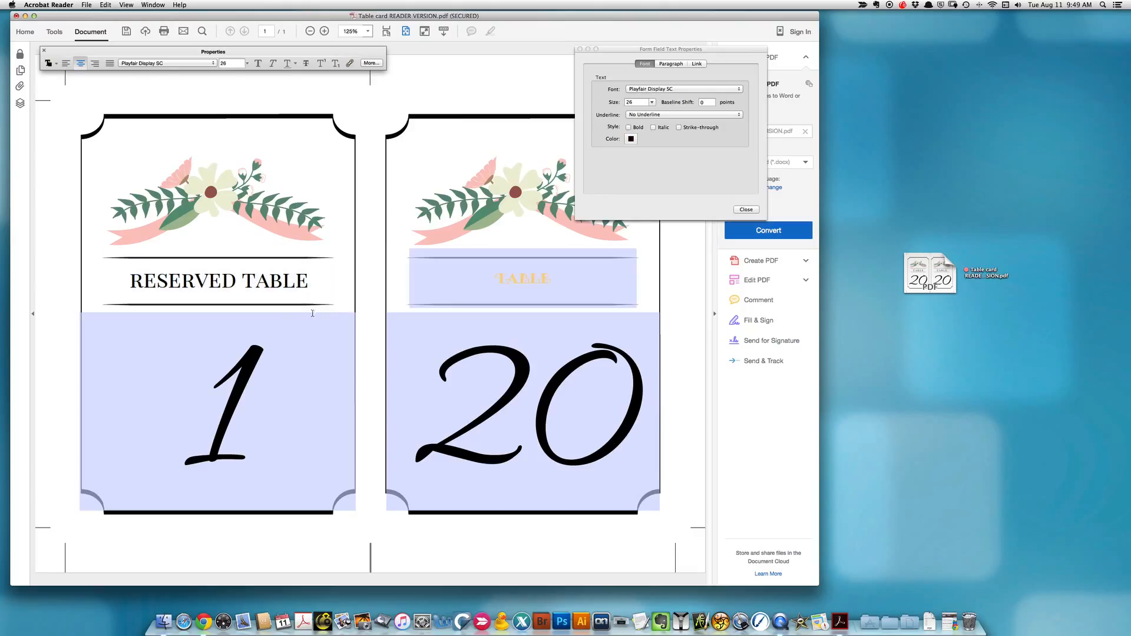
left_click(283, 389)
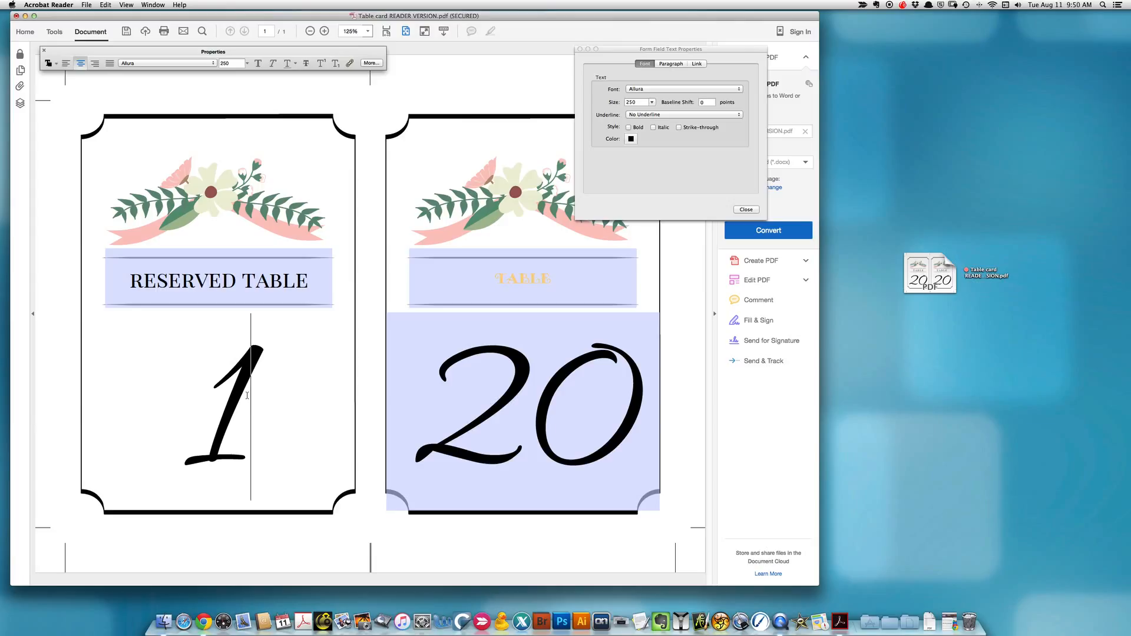
Try the Rockwell and Melany Lane fonts on the right card's heading.
left_click(582, 296)
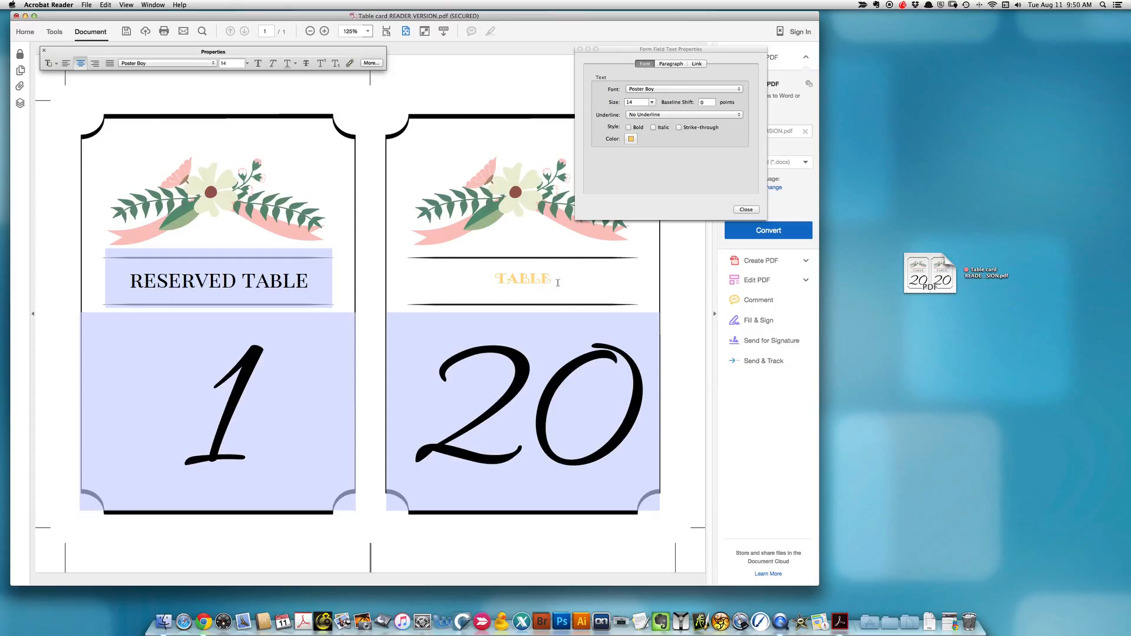
left_click_drag(557, 283, 490, 280)
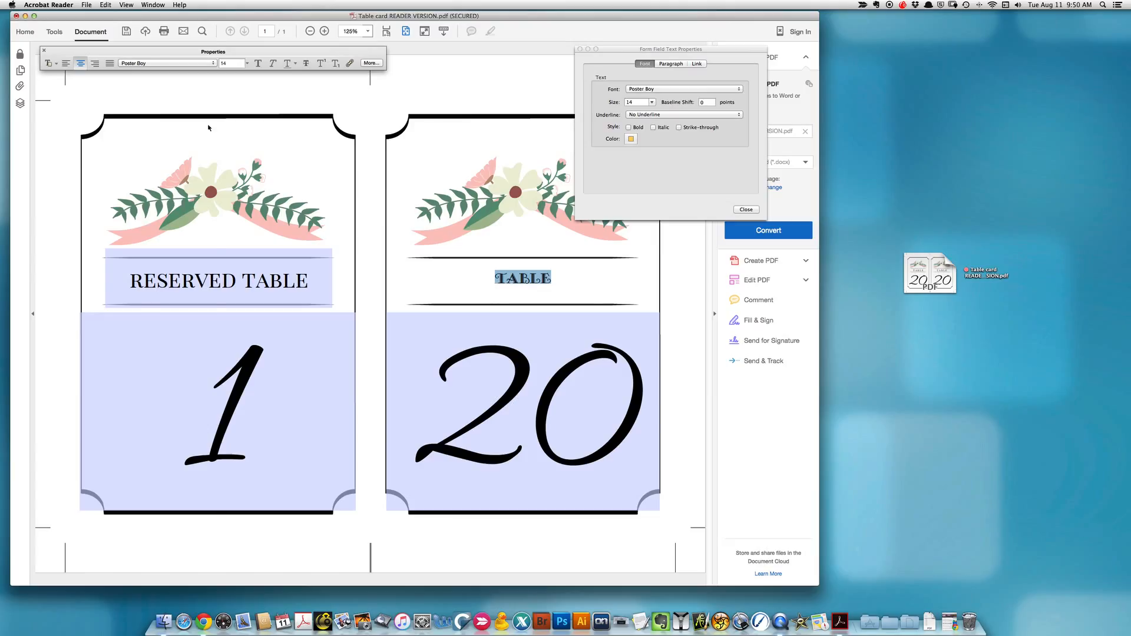
left_click(210, 63)
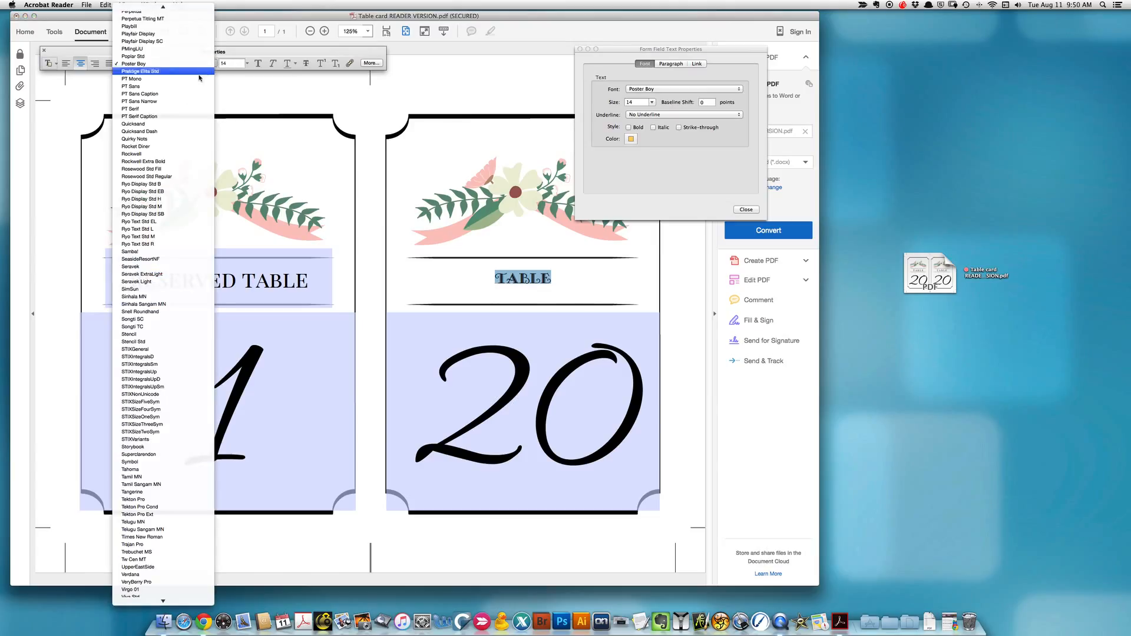
left_click(141, 153)
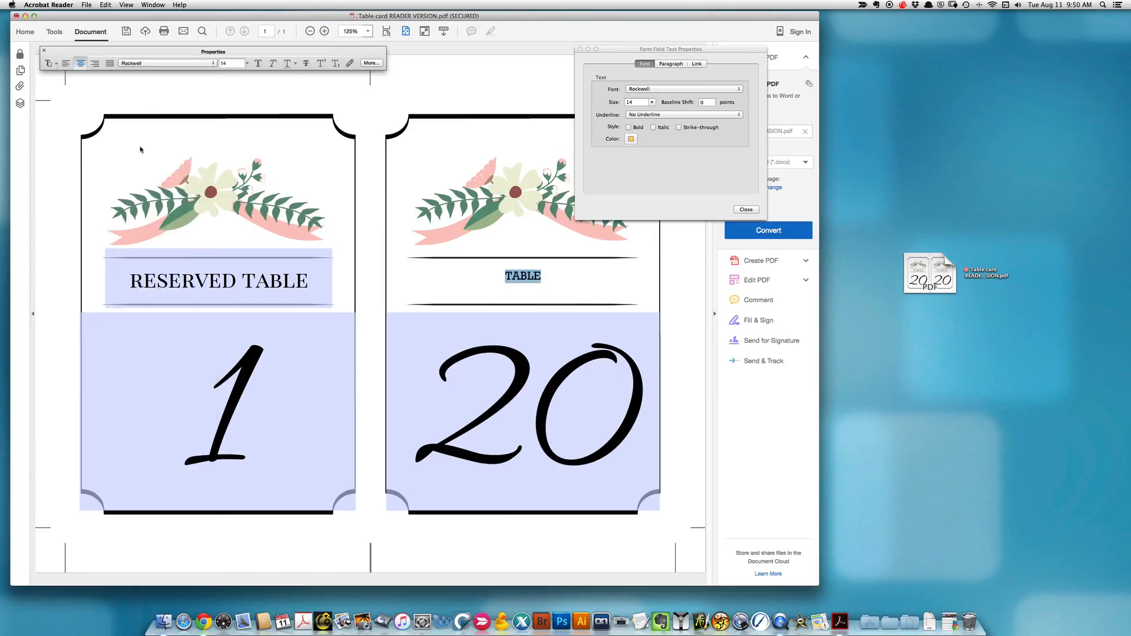
left_click(210, 63)
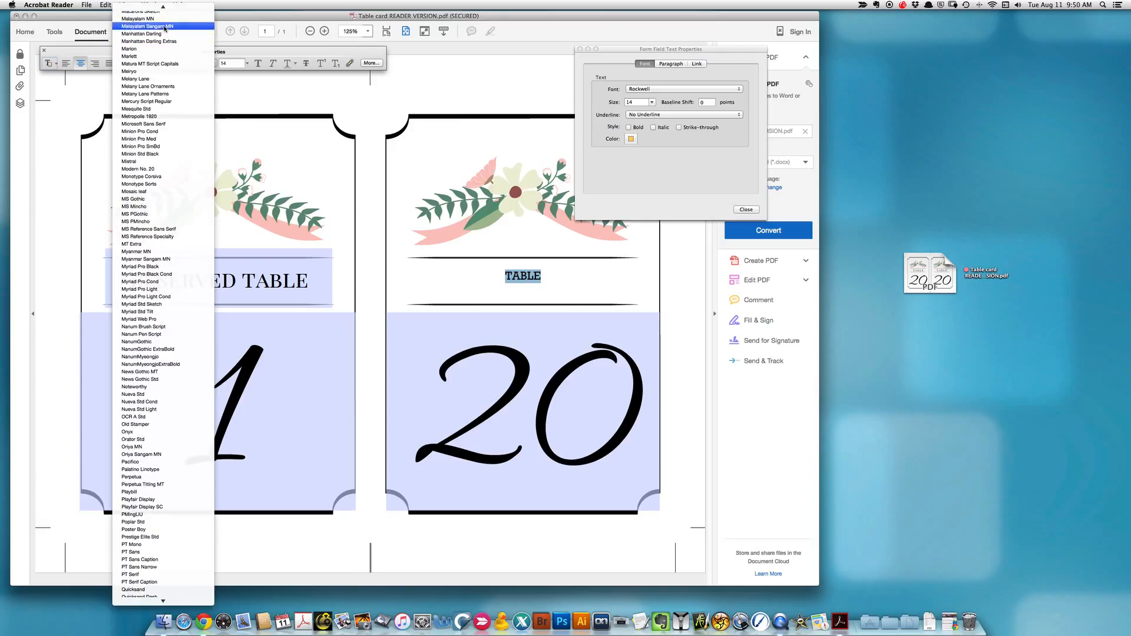
left_click(150, 78)
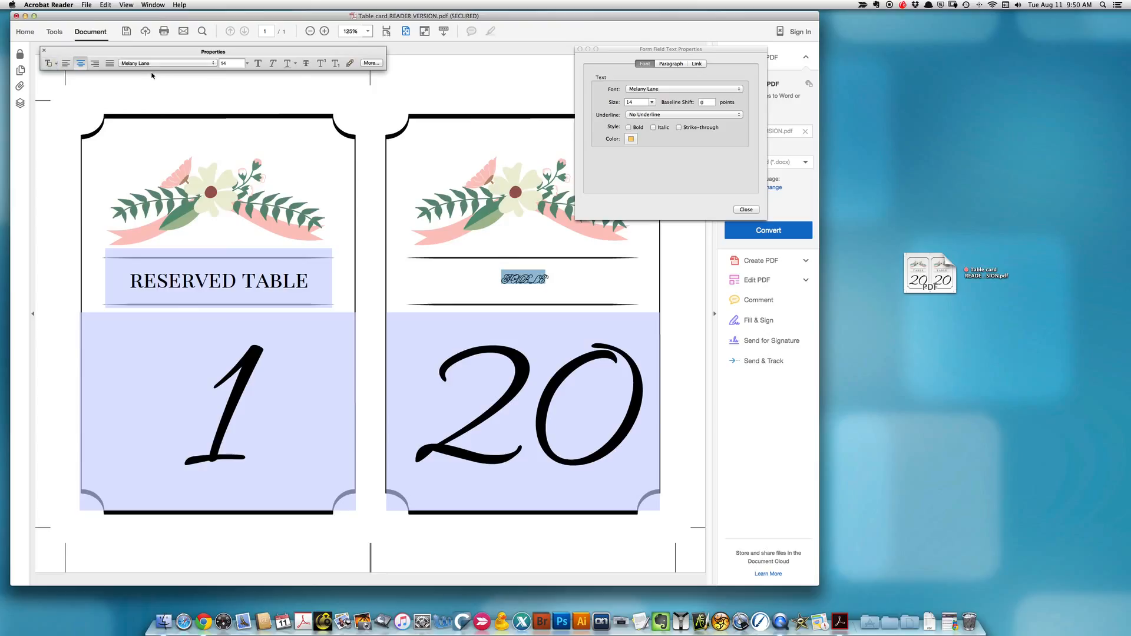
Change the right card's heading to the Macarons font and acknowledge the font-embedding warning.
left_click(211, 64)
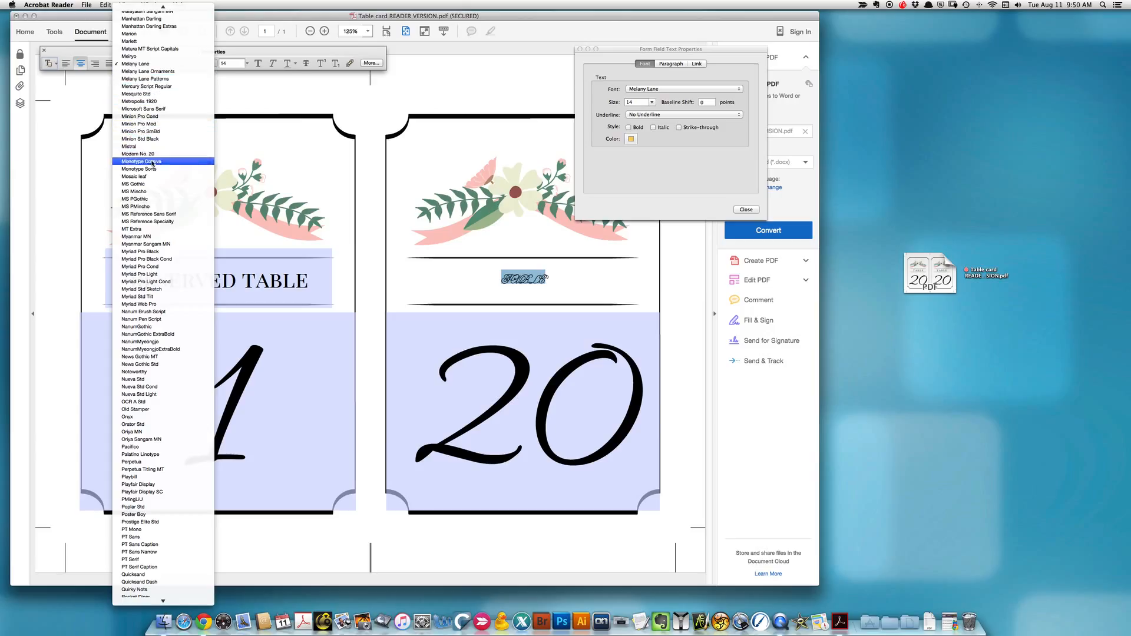
mouse_move(162, 5)
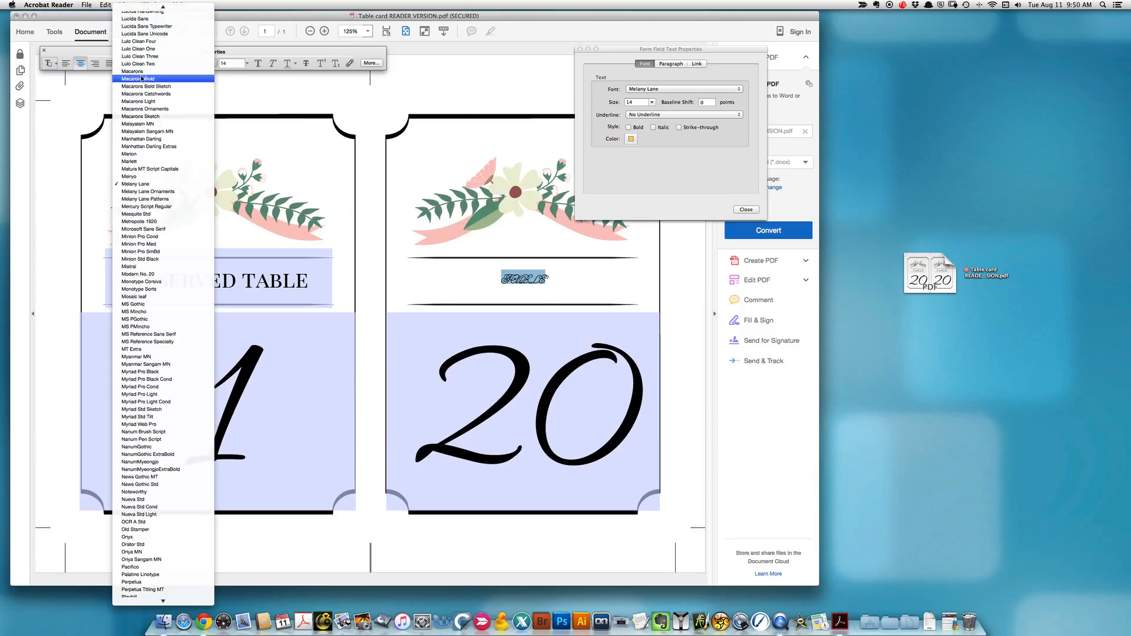
left_click(149, 71)
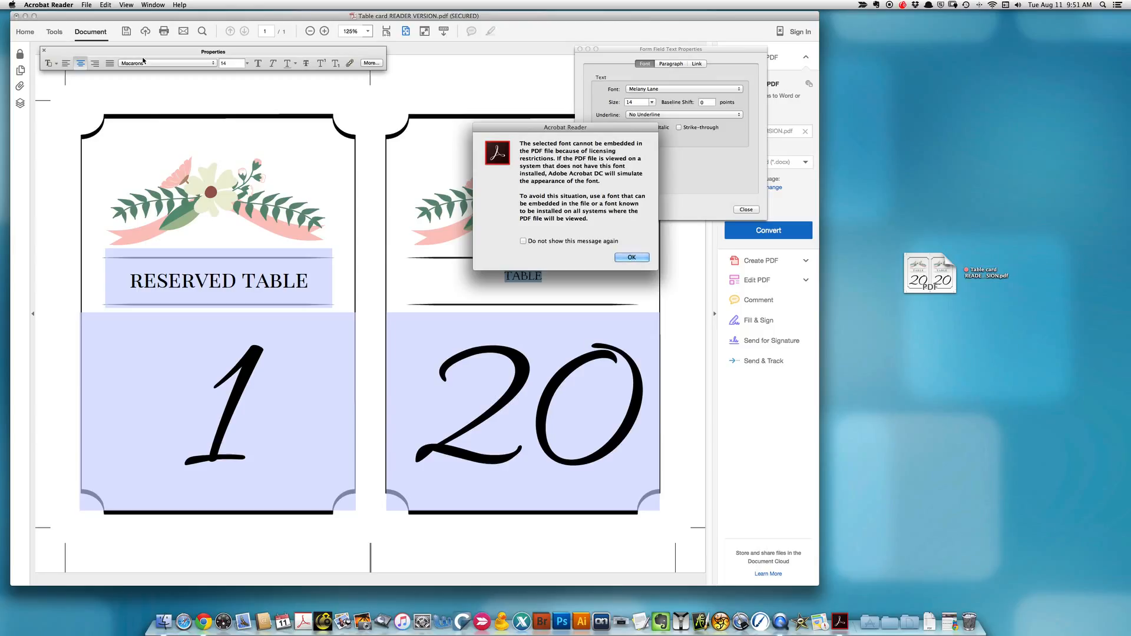
left_click(622, 257)
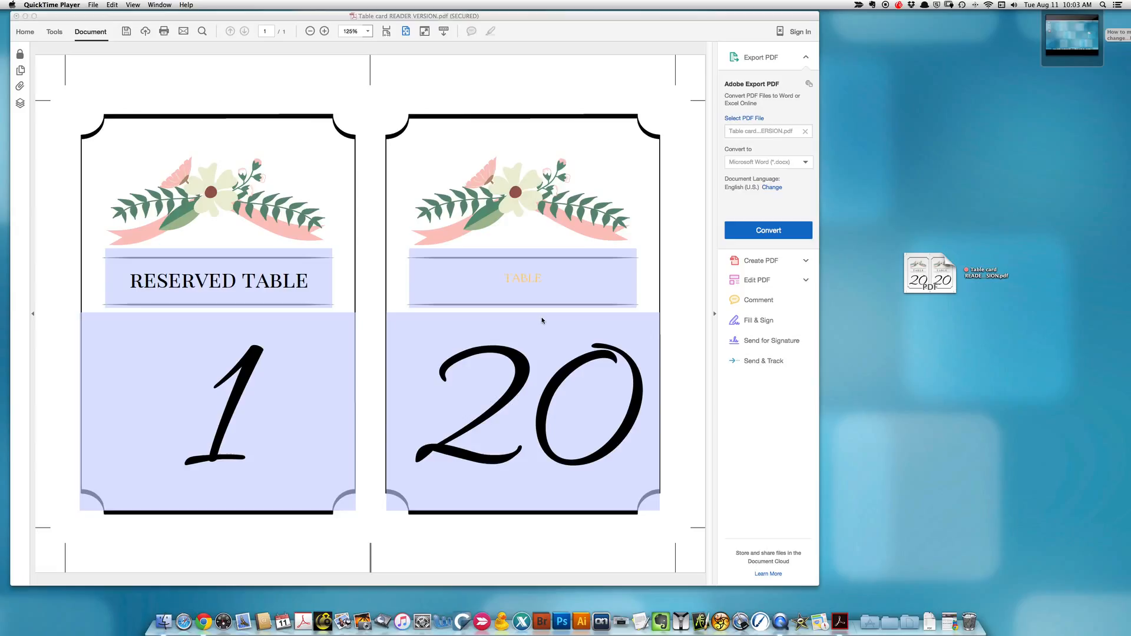
Copy the left card's RESERVED TABLE heading and paste it over the right card's heading text.
left_click(153, 56)
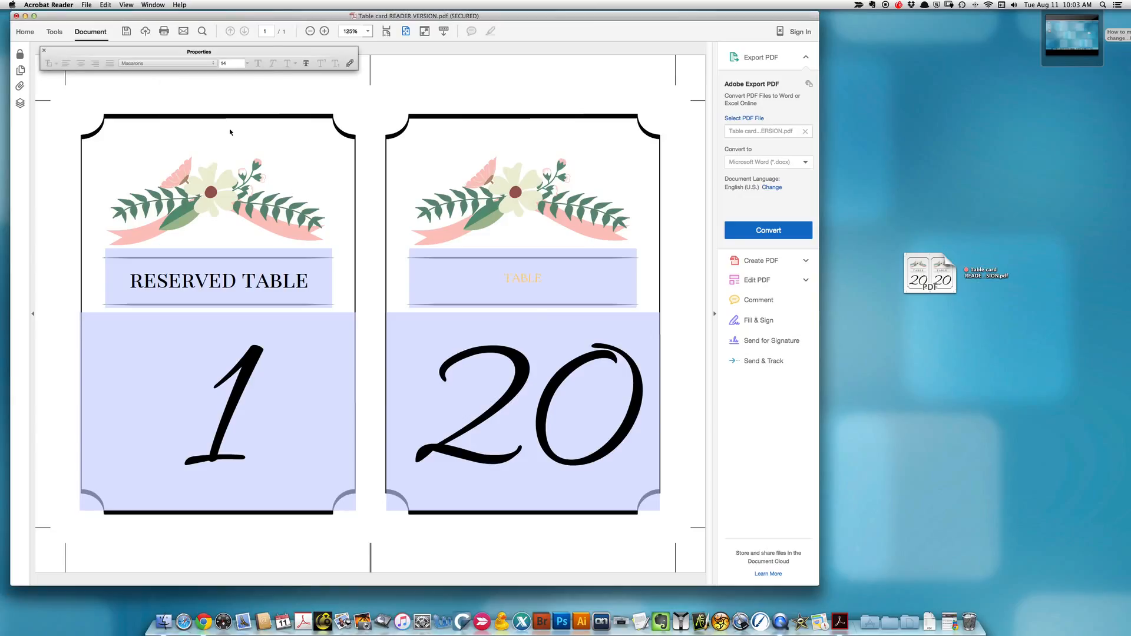
left_click(284, 274)
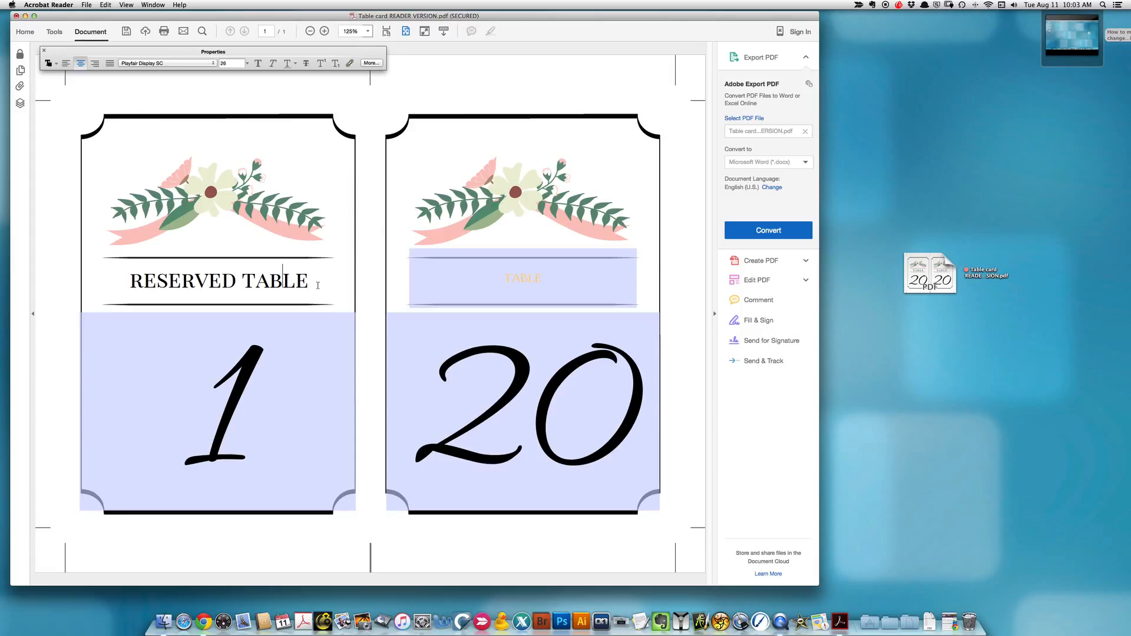
left_click_drag(131, 280, 409, 285)
key("super+c")
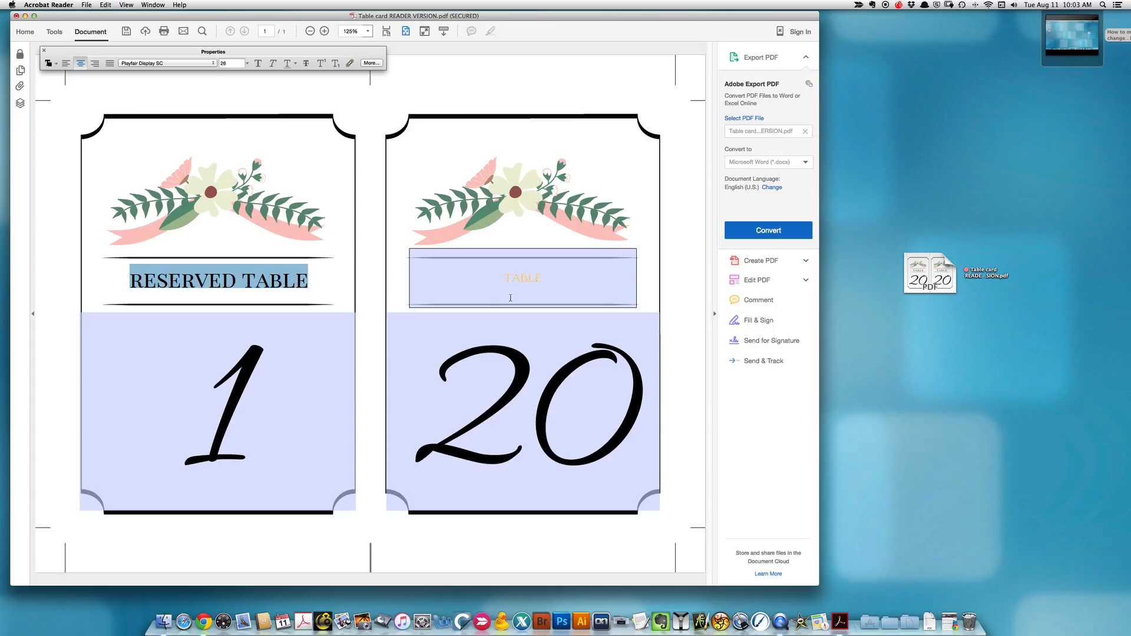
left_click_drag(503, 288, 578, 280)
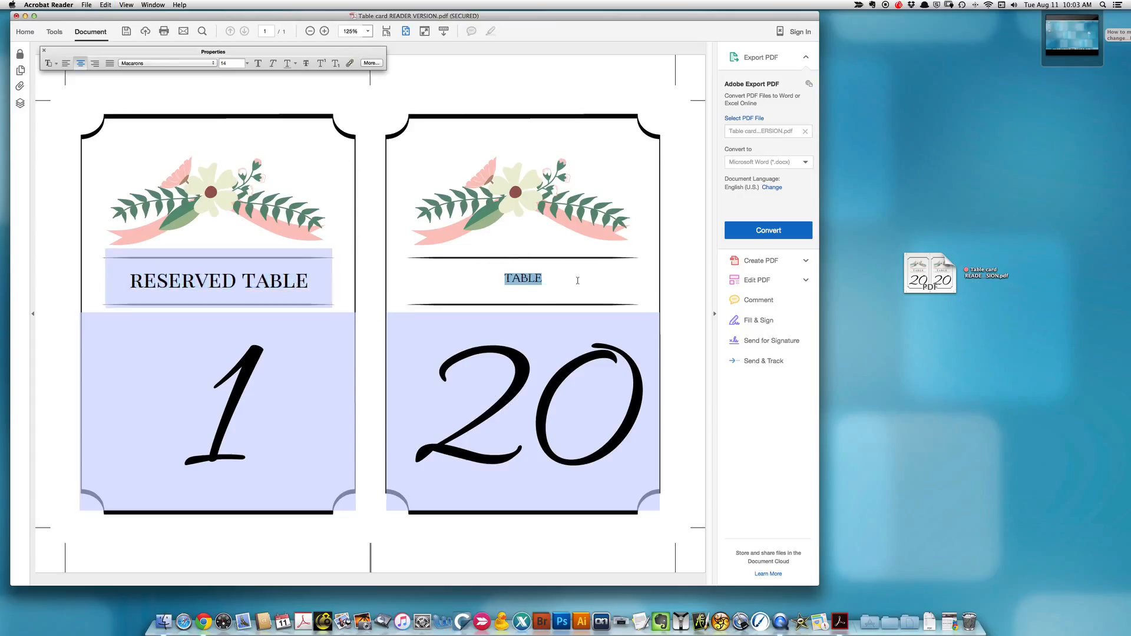
key("super+v")
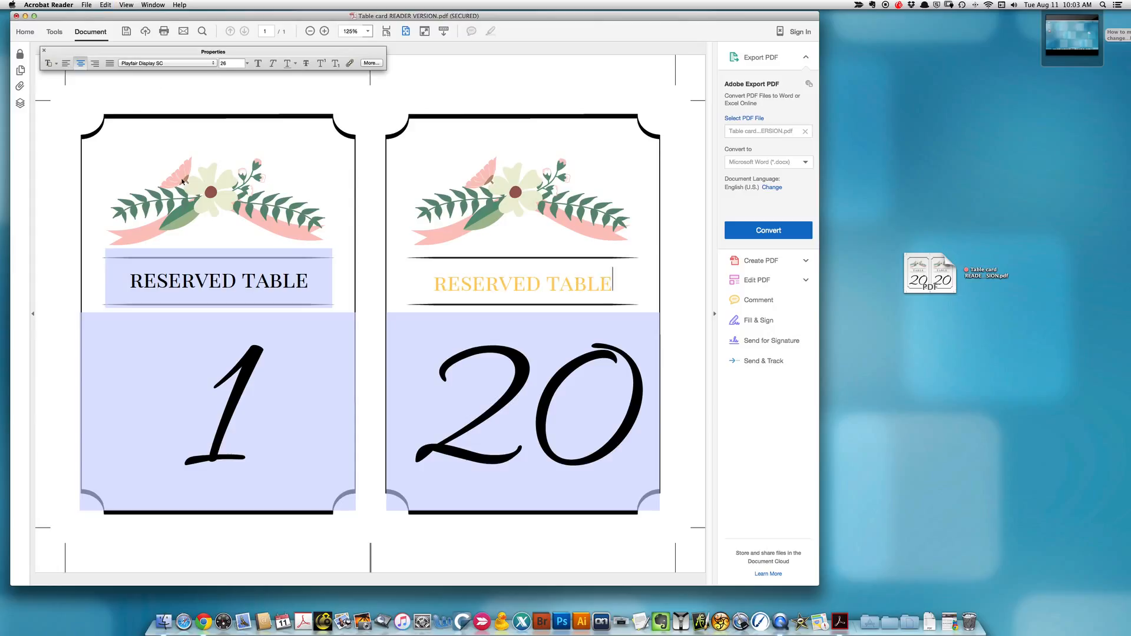
left_click(328, 200)
Recolor the right card's entire heading black.
left_click(547, 277)
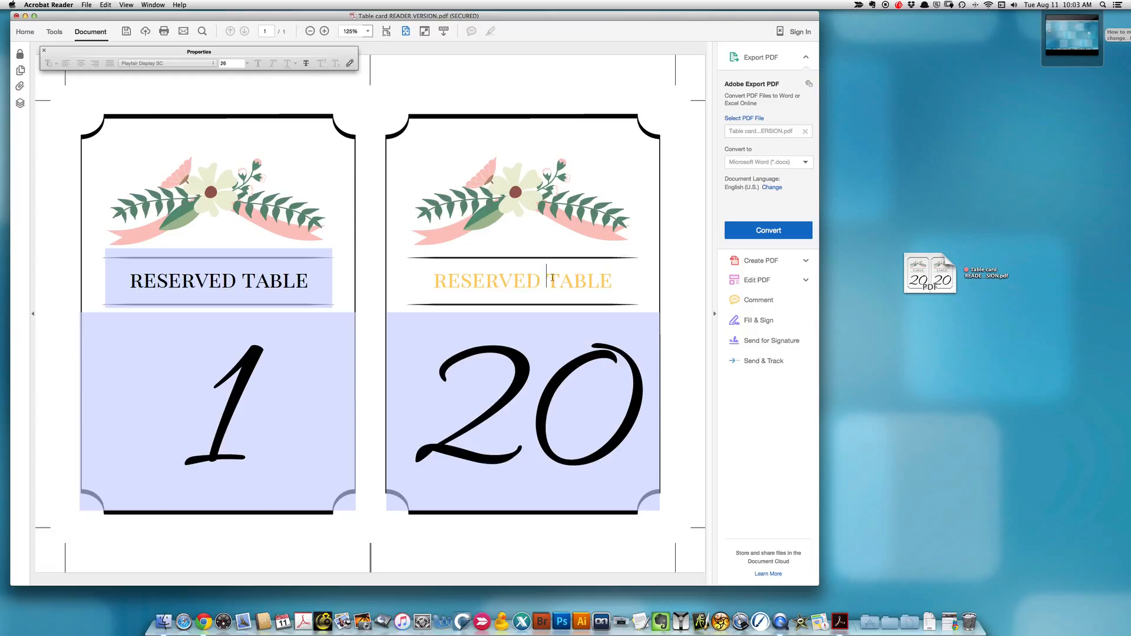
left_click_drag(615, 282, 419, 281)
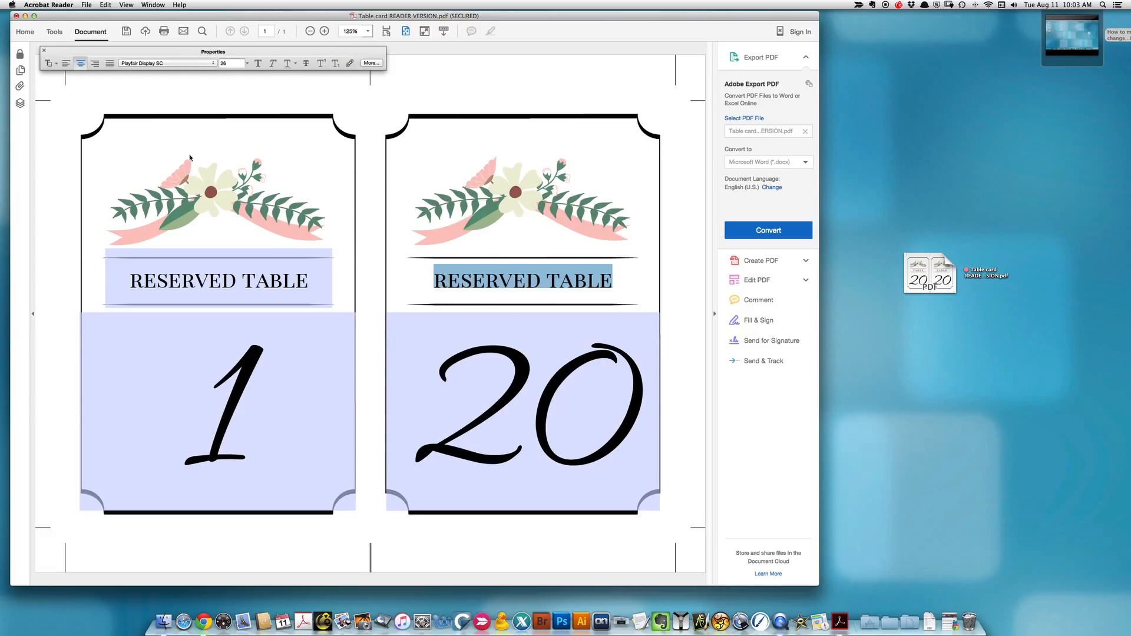
left_click(56, 63)
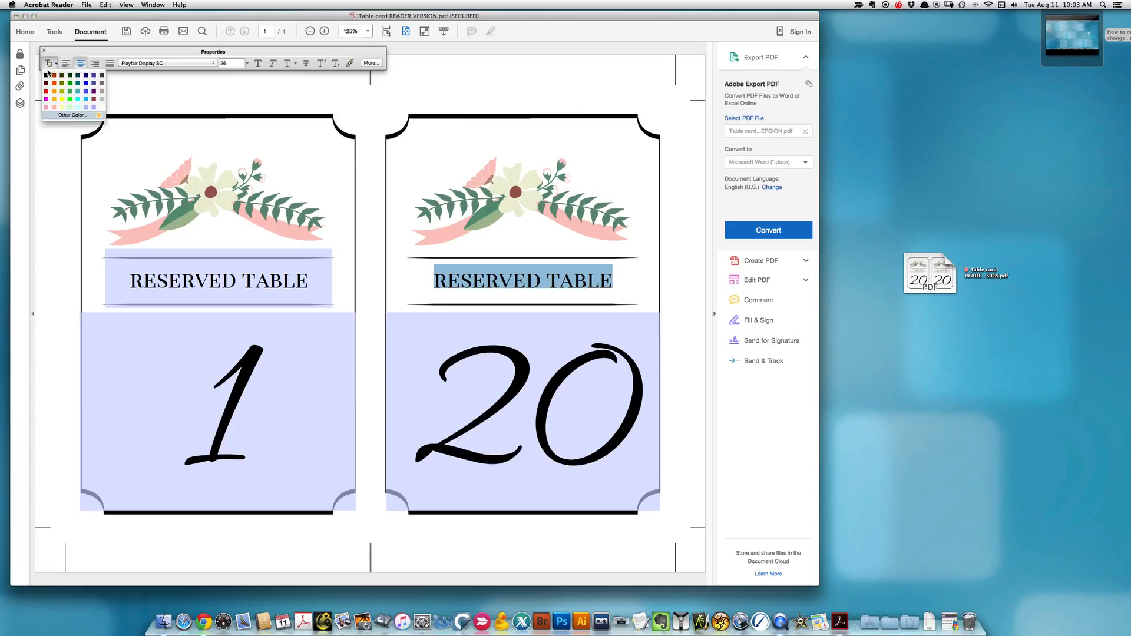
left_click(46, 74)
left_click(393, 139)
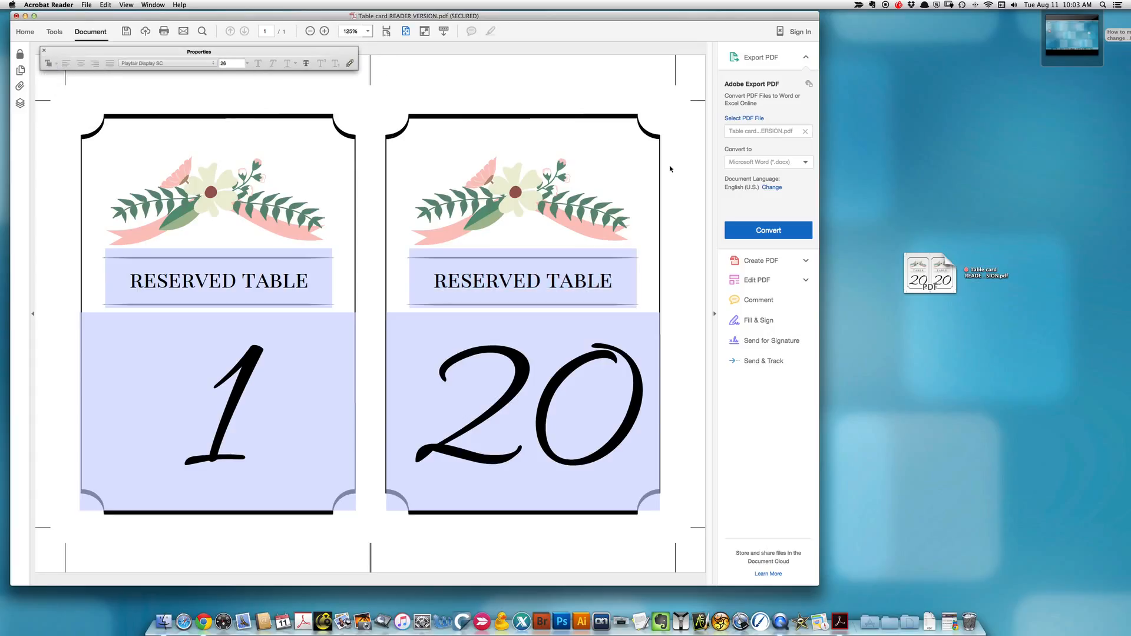
Delete the 0 from the right card's table number so that it reads 2.
left_click(546, 416)
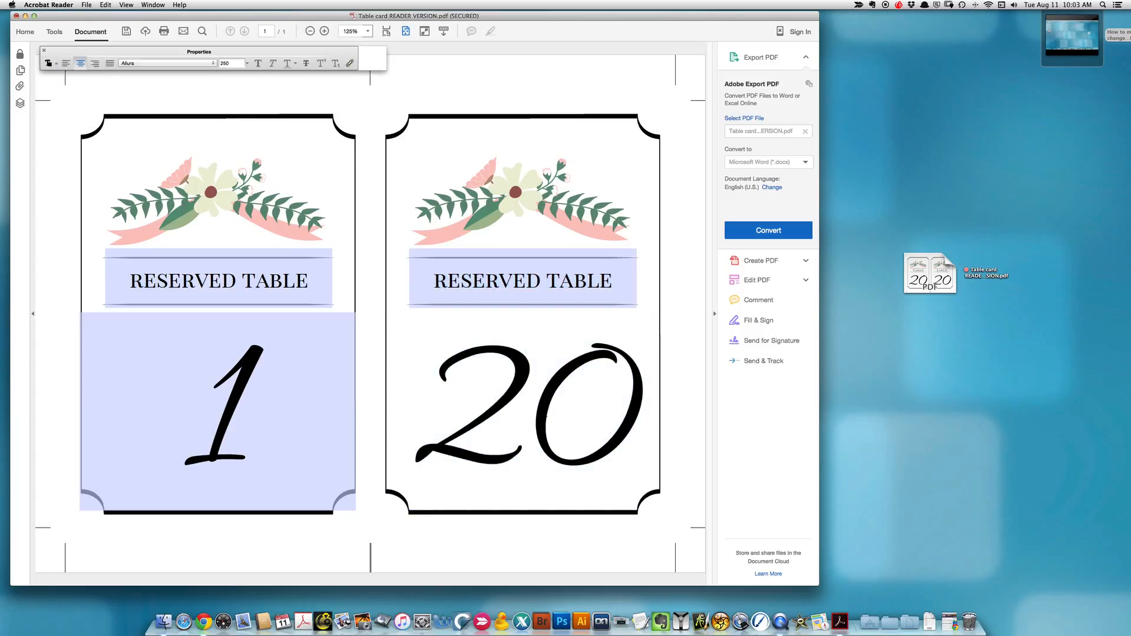
left_click_drag(536, 416, 651, 404)
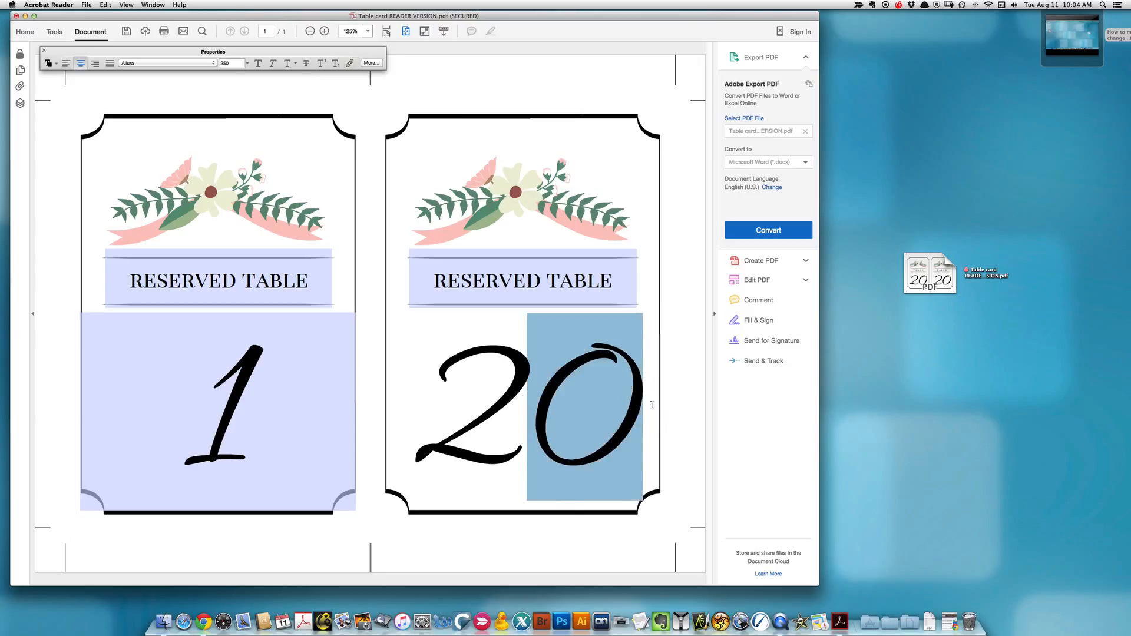
key("BackSpace")
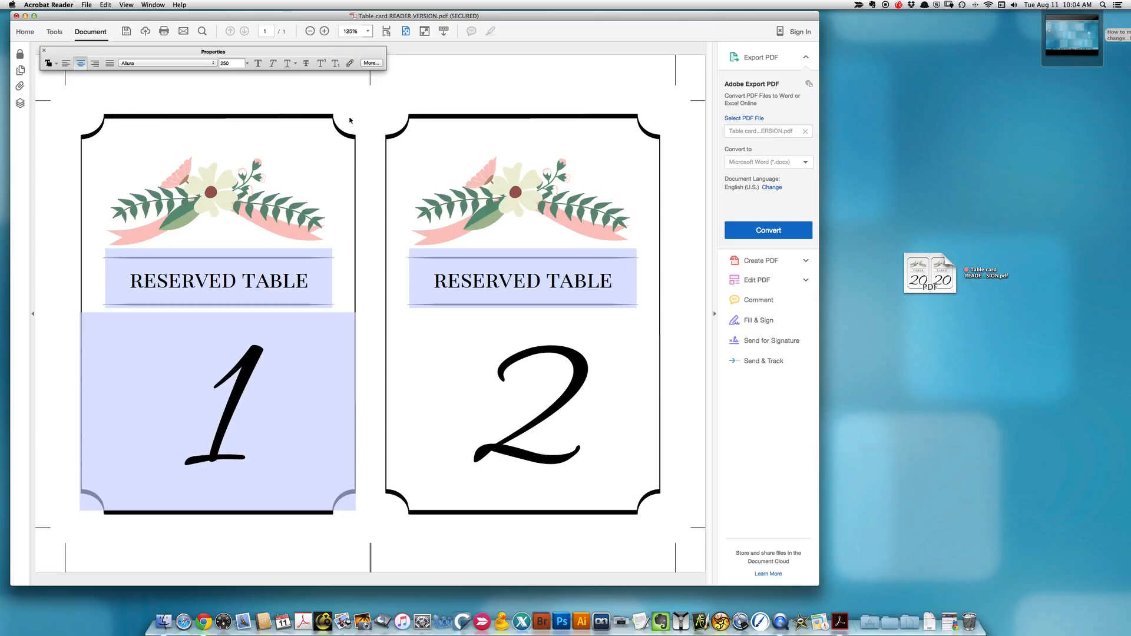
Start printing the card sheet and set its page setup to the HP Officejet 6300 series format with landscape orientation.
left_click(165, 35)
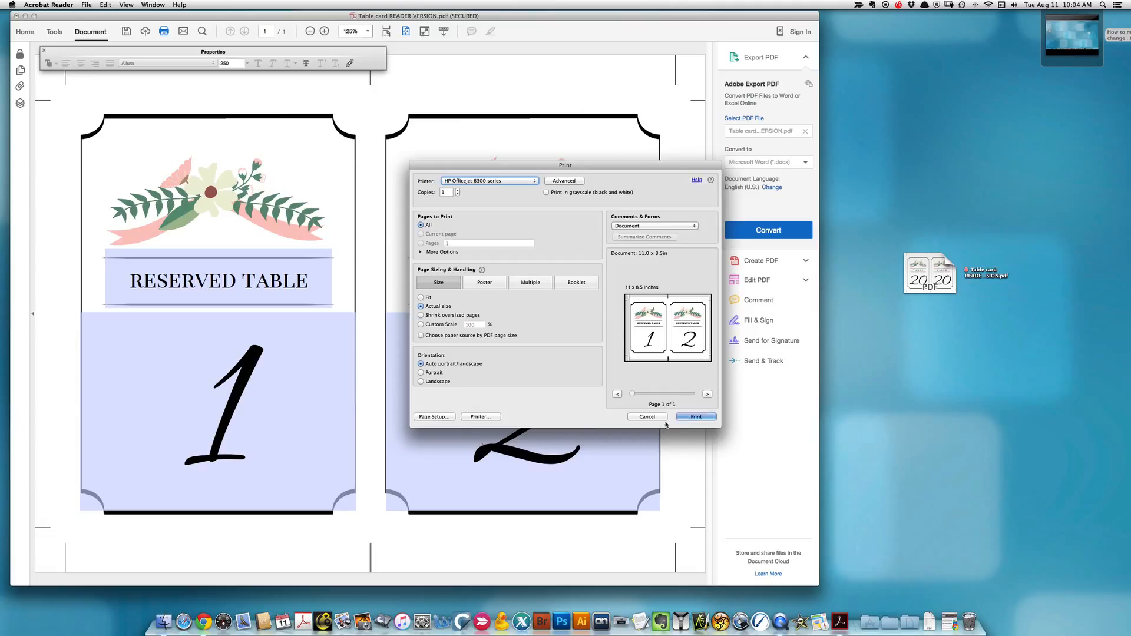
left_click(443, 419)
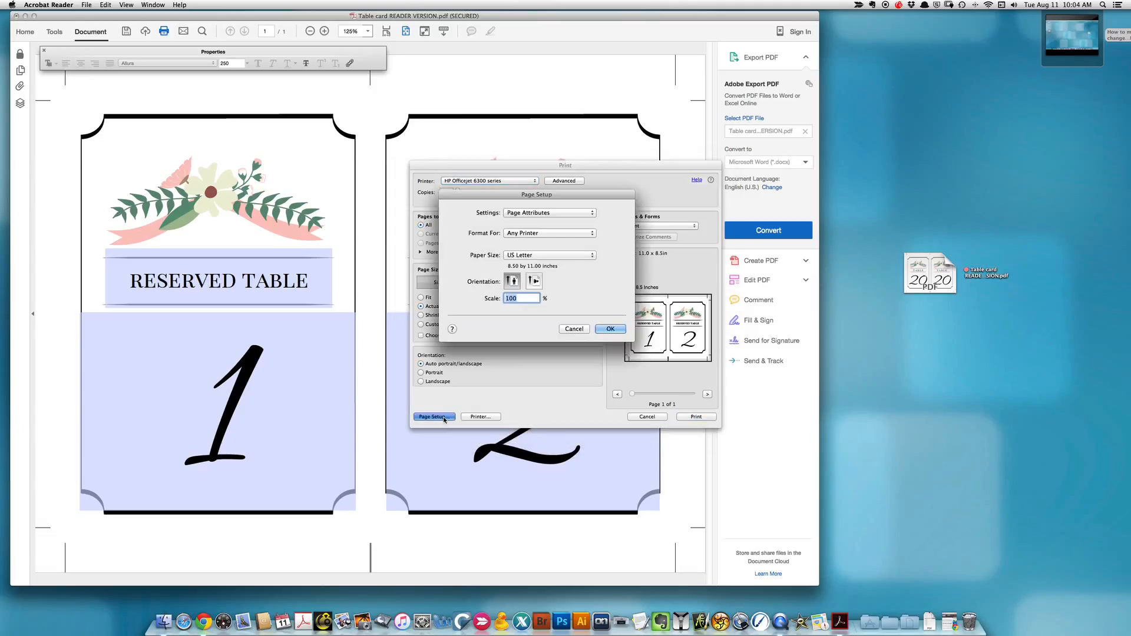
left_click(565, 233)
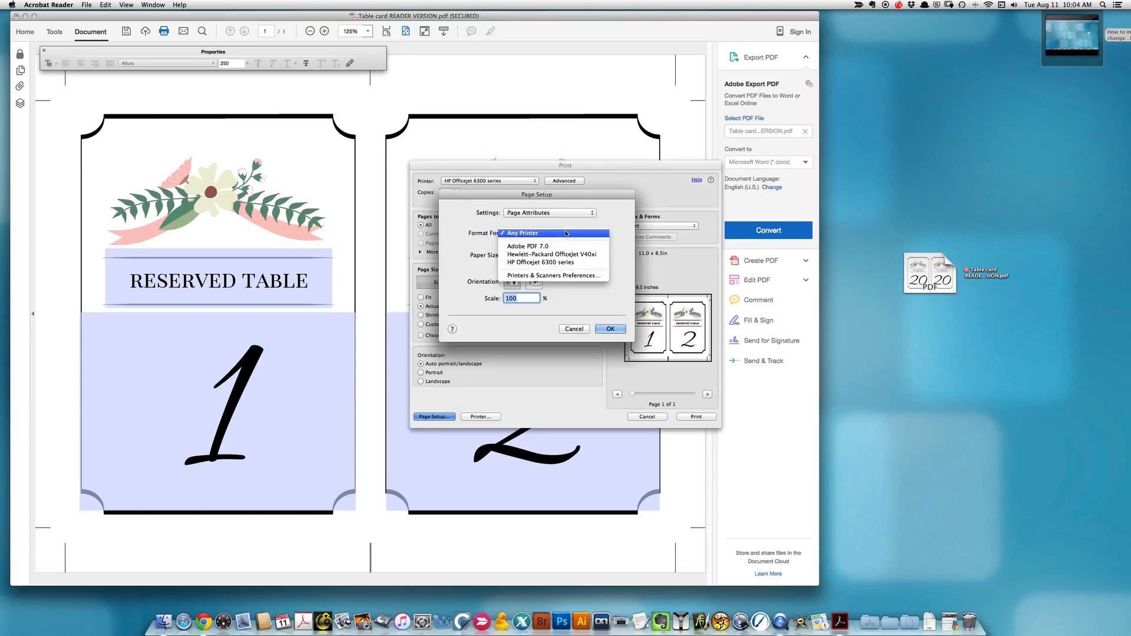
left_click(565, 233)
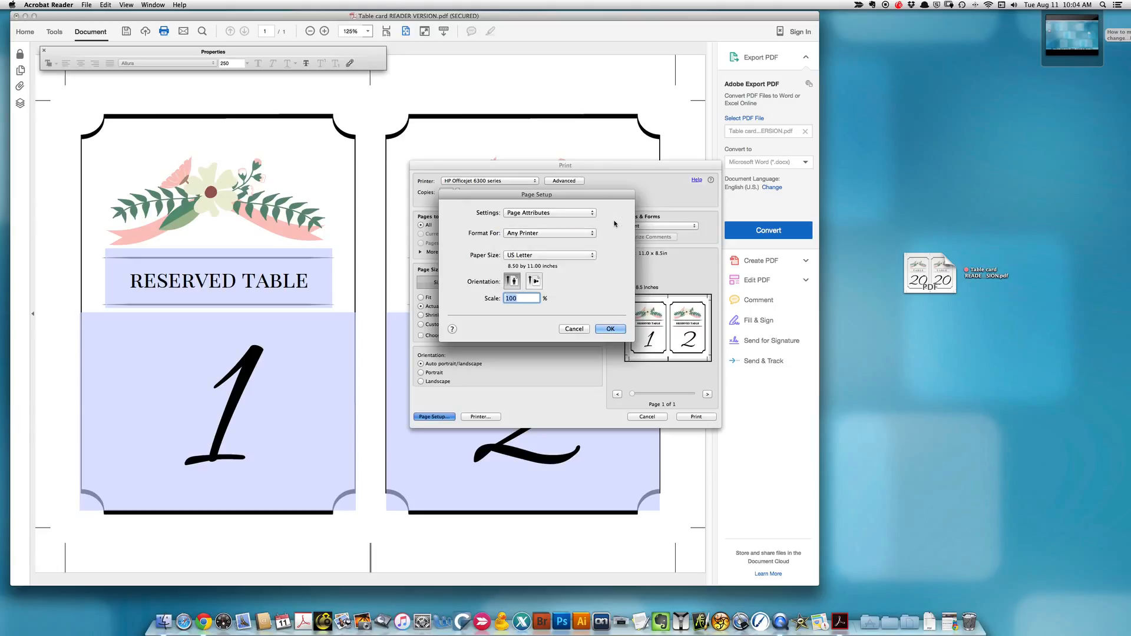
left_click(585, 236)
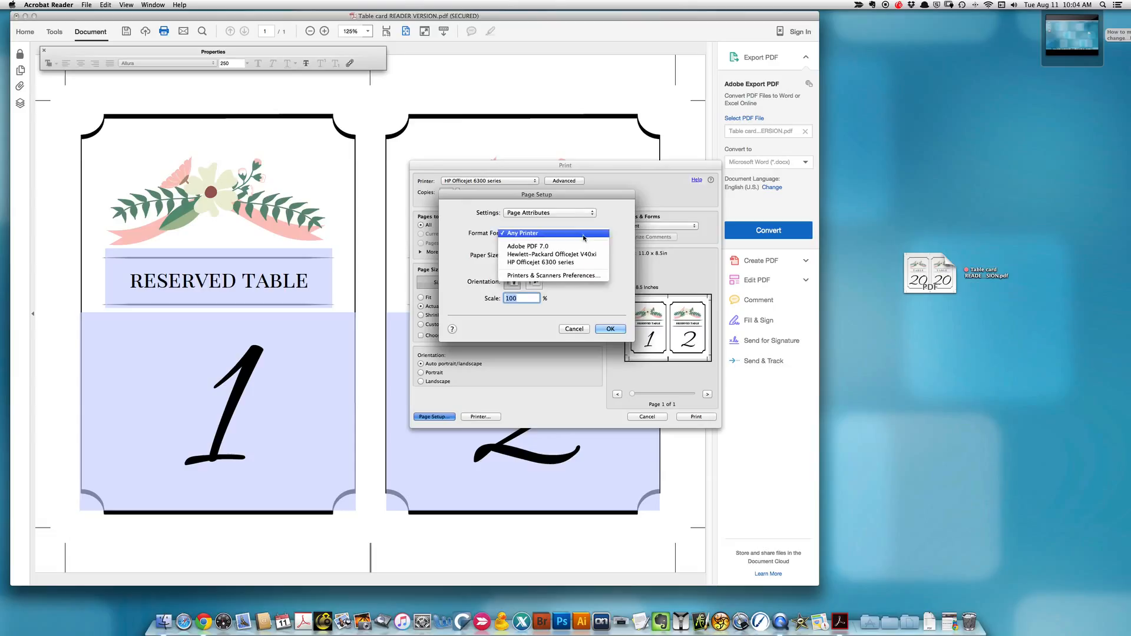
left_click(581, 262)
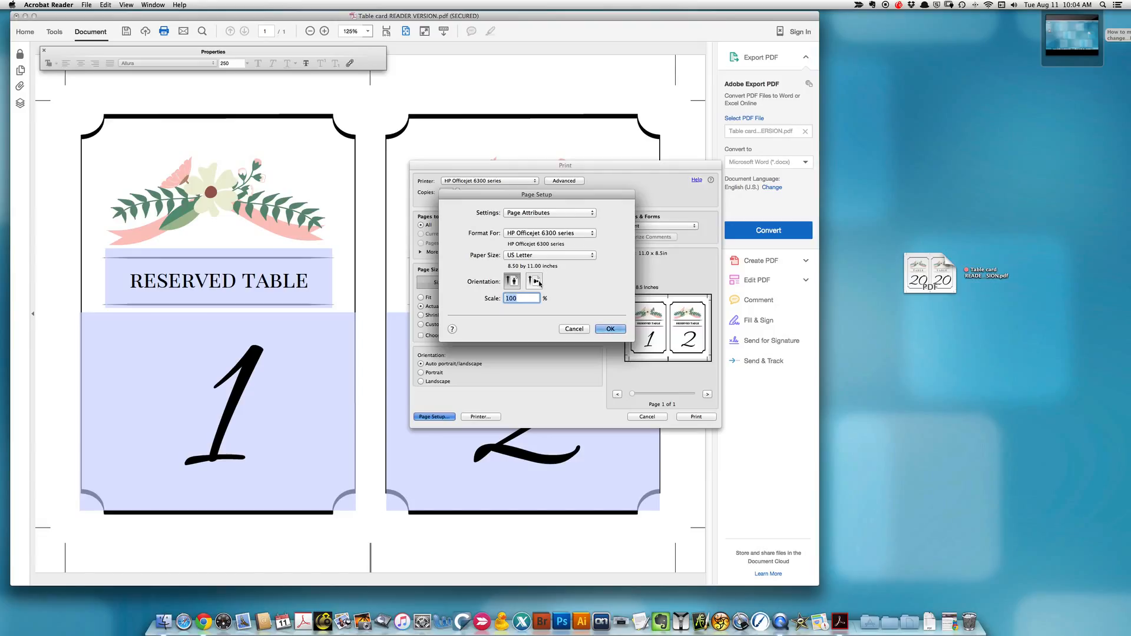
left_click(538, 282)
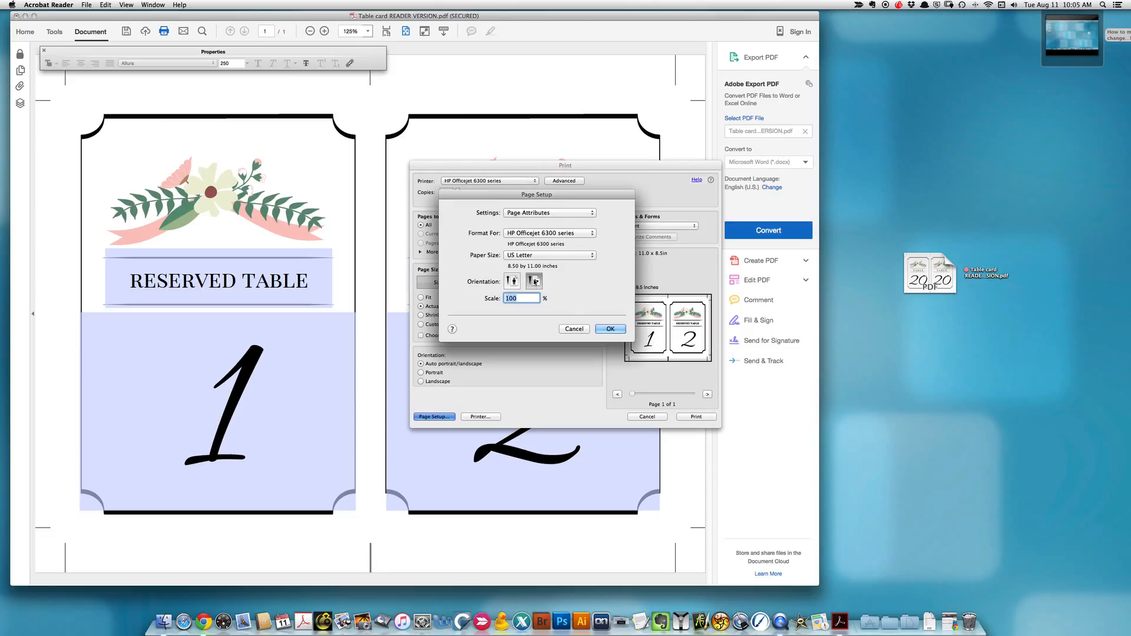
left_click(611, 329)
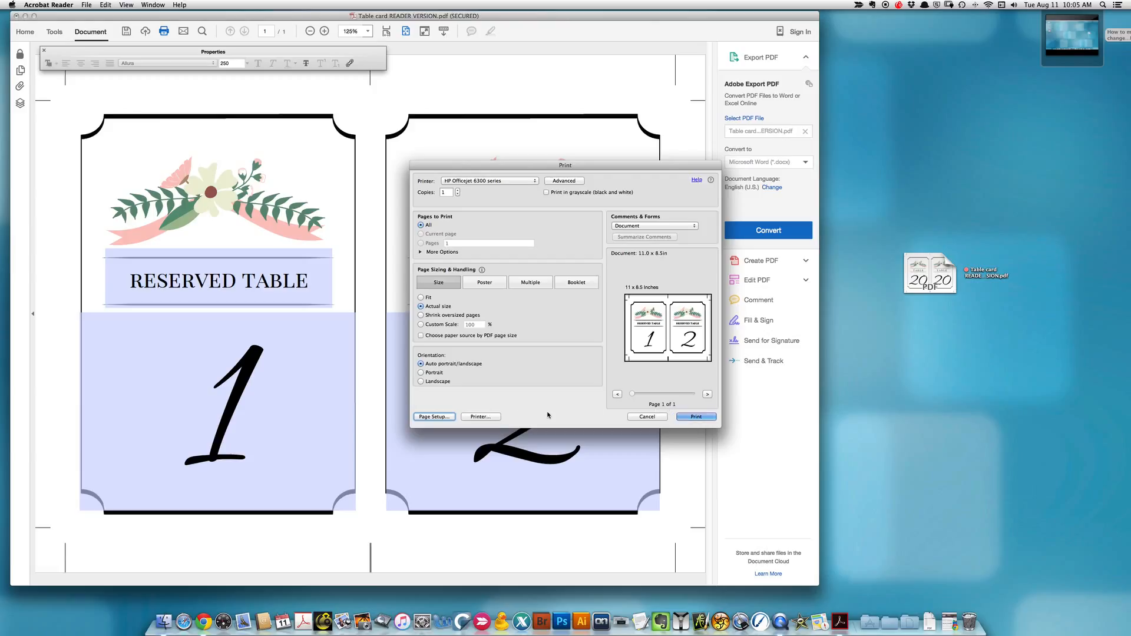
In the printer's own settings, choose the Plain paper, Best preset and set the paper type to HP Everyday Photo Paper, Matte.
left_click(480, 417)
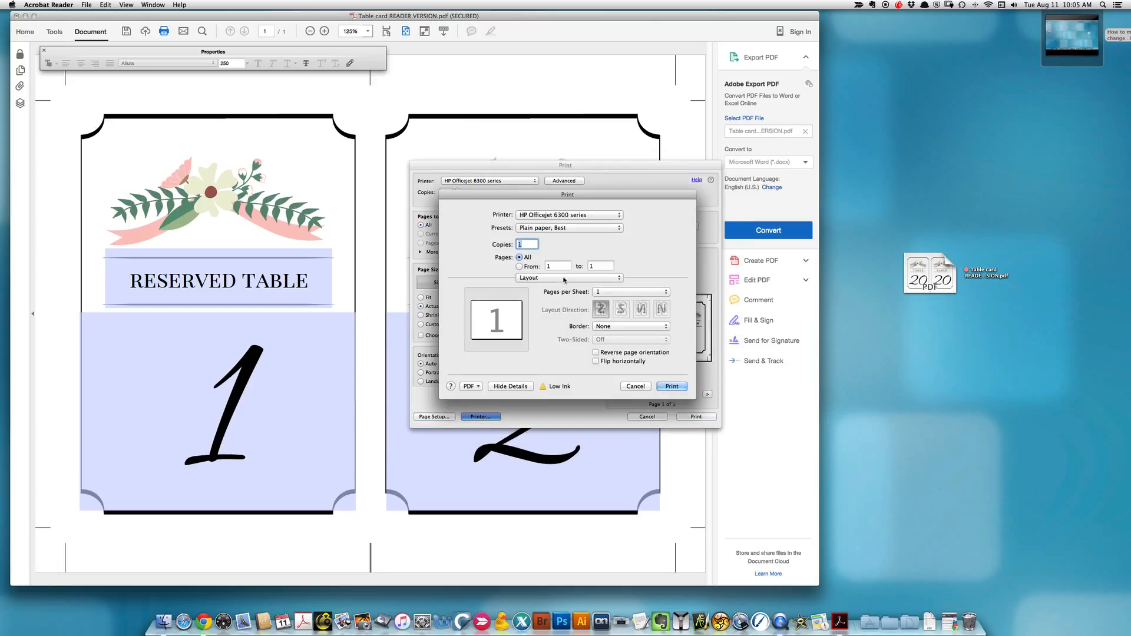
left_click(576, 229)
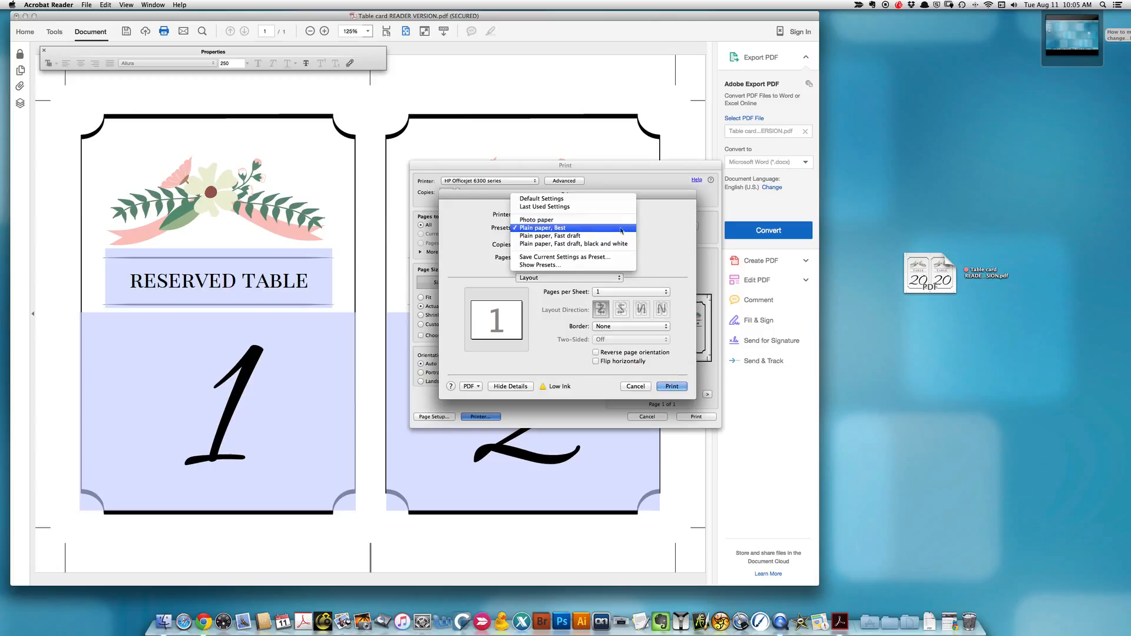
left_click(575, 228)
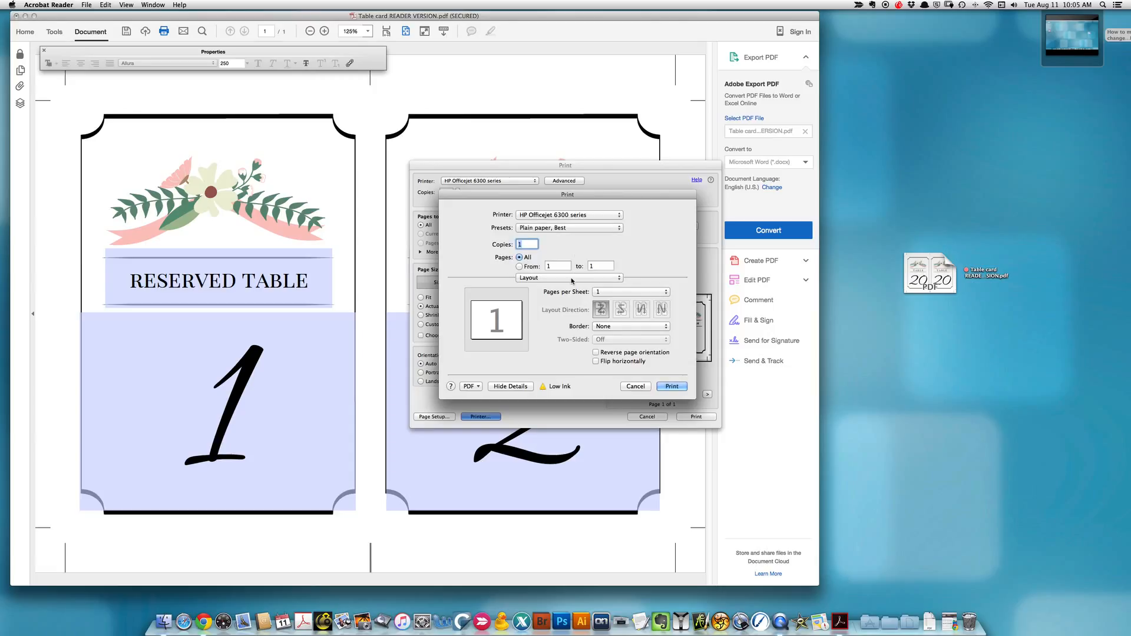
left_click(575, 278)
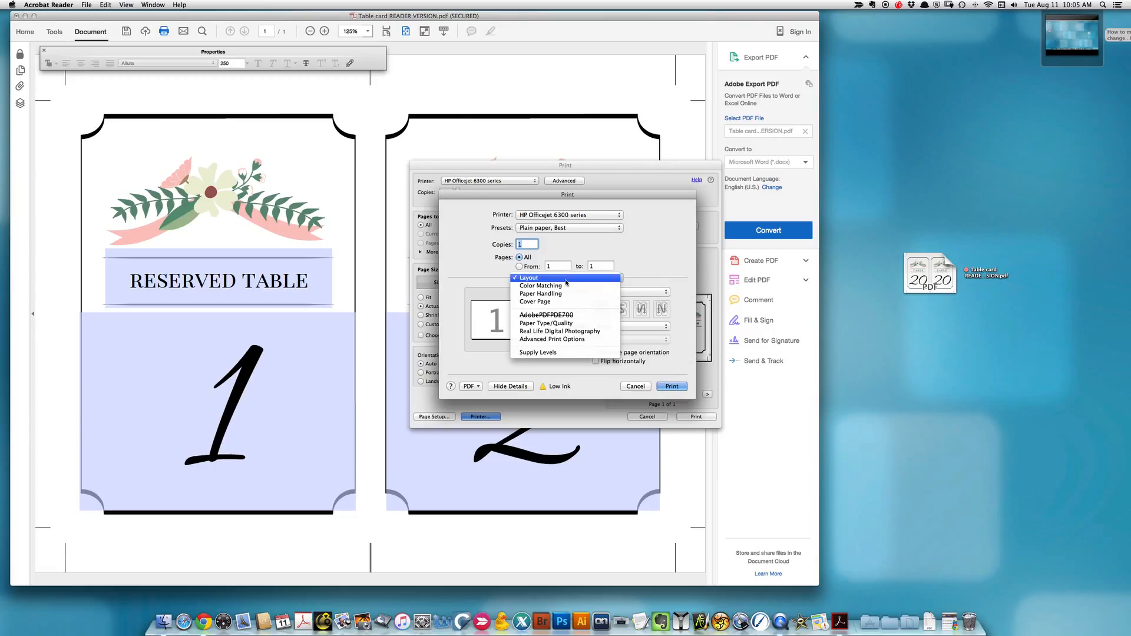
left_click(566, 324)
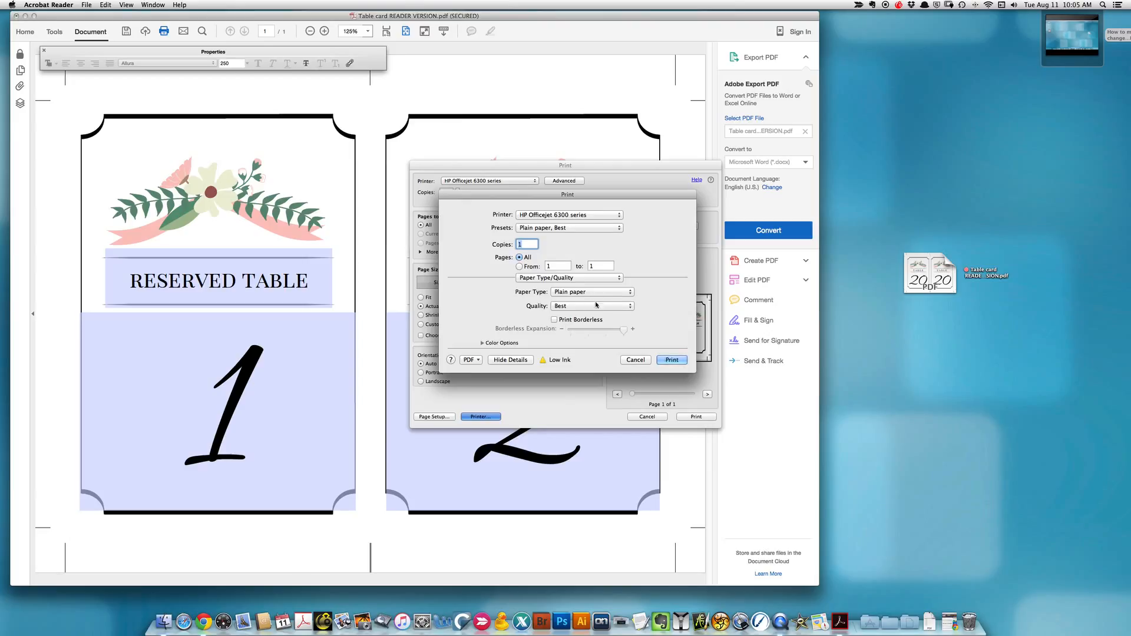
left_click(612, 292)
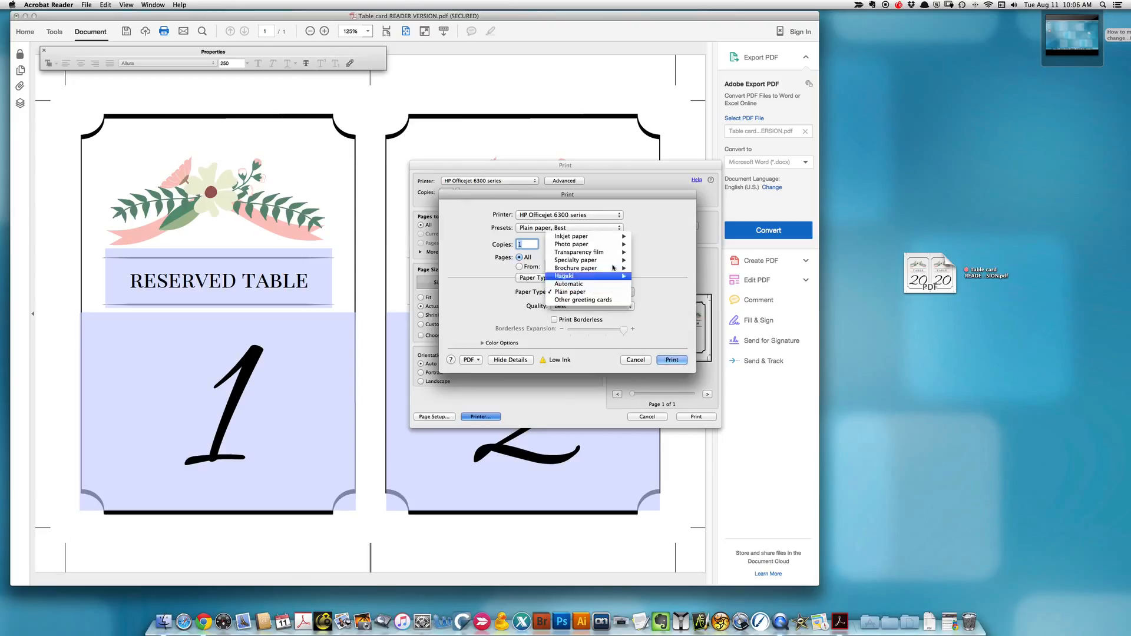
mouse_move(610, 246)
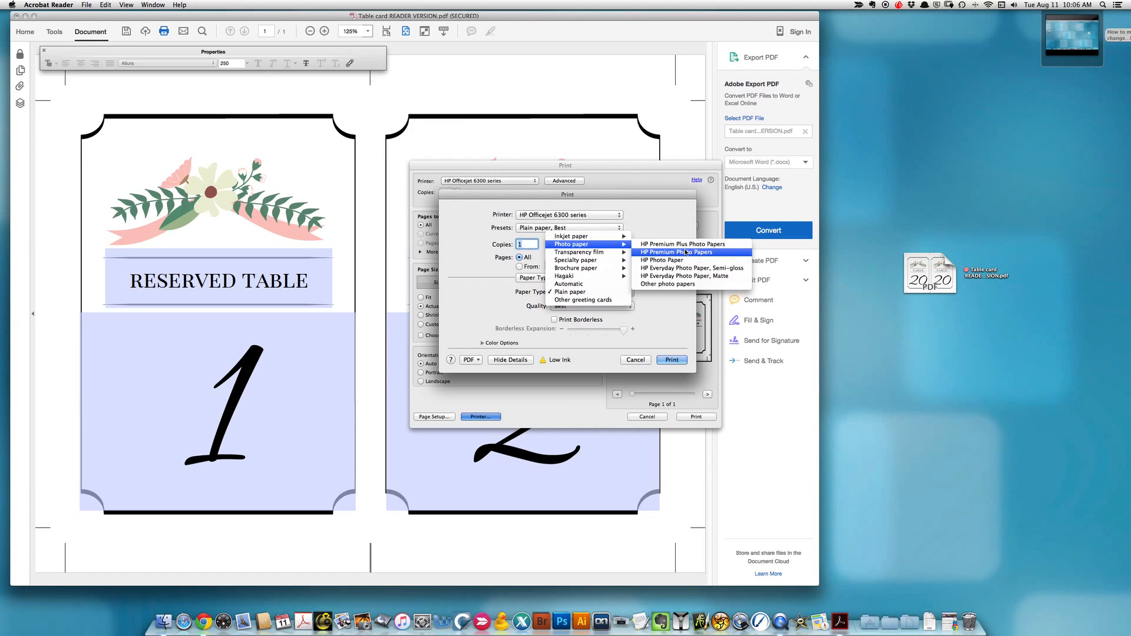
left_click(702, 276)
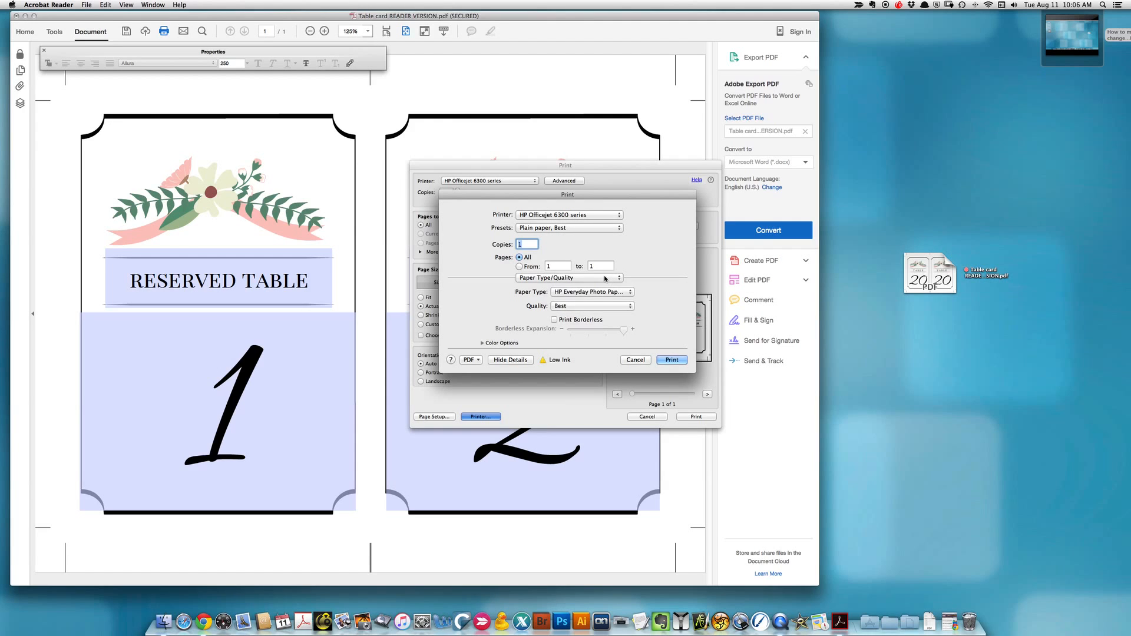
Review the available presets and print qualities, keeping the Plain paper, Best preset and selecting Best quality.
left_click(600, 229)
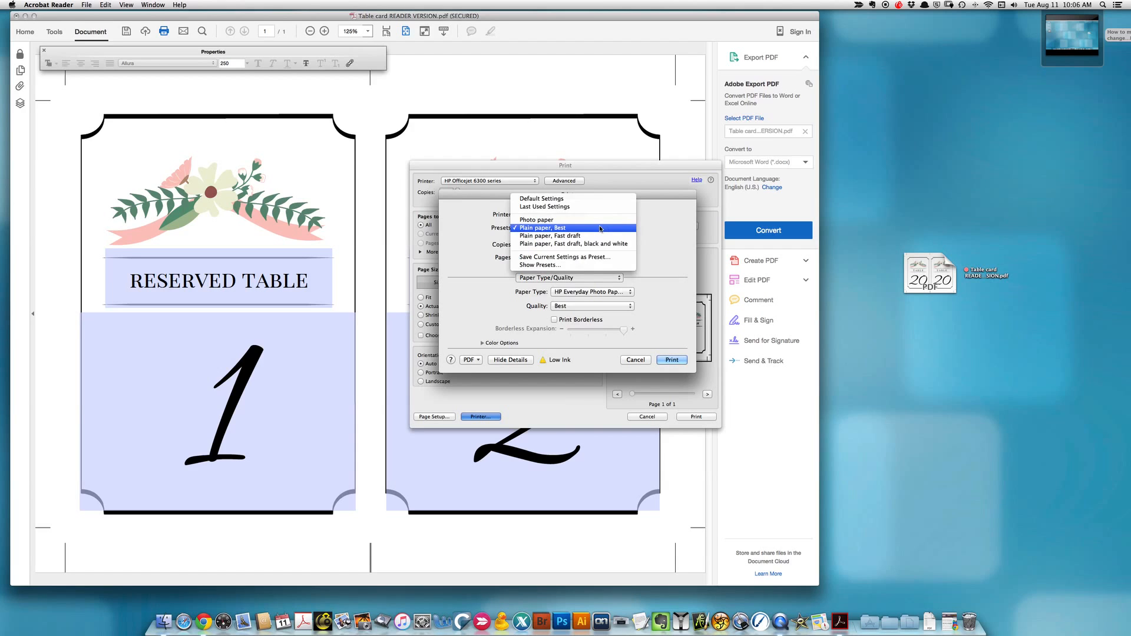
left_click(633, 229)
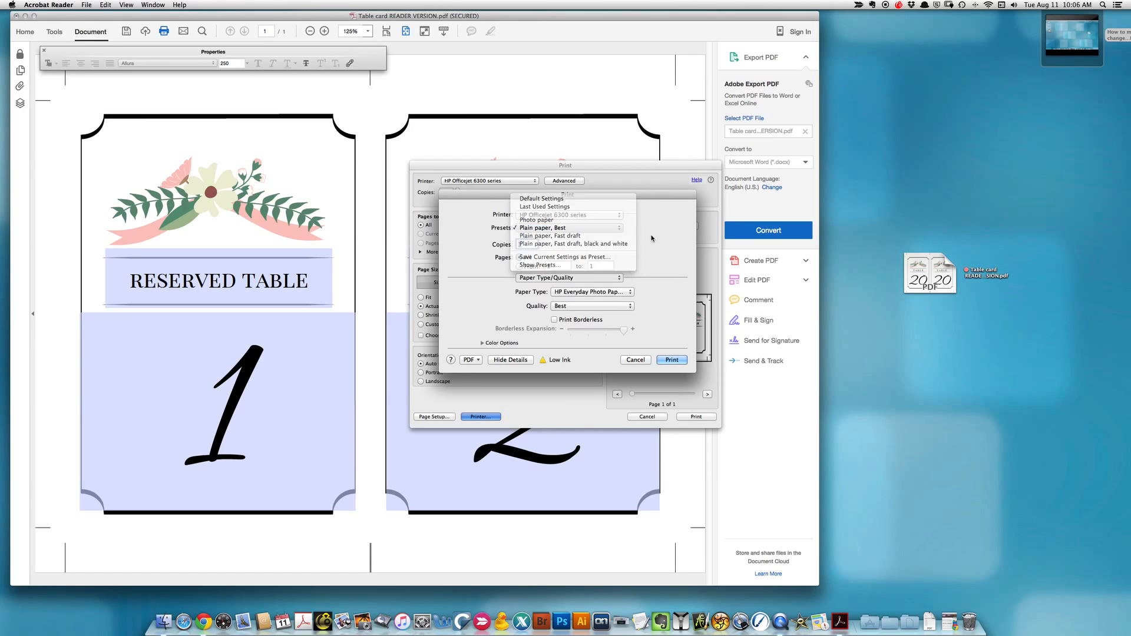
left_click(625, 306)
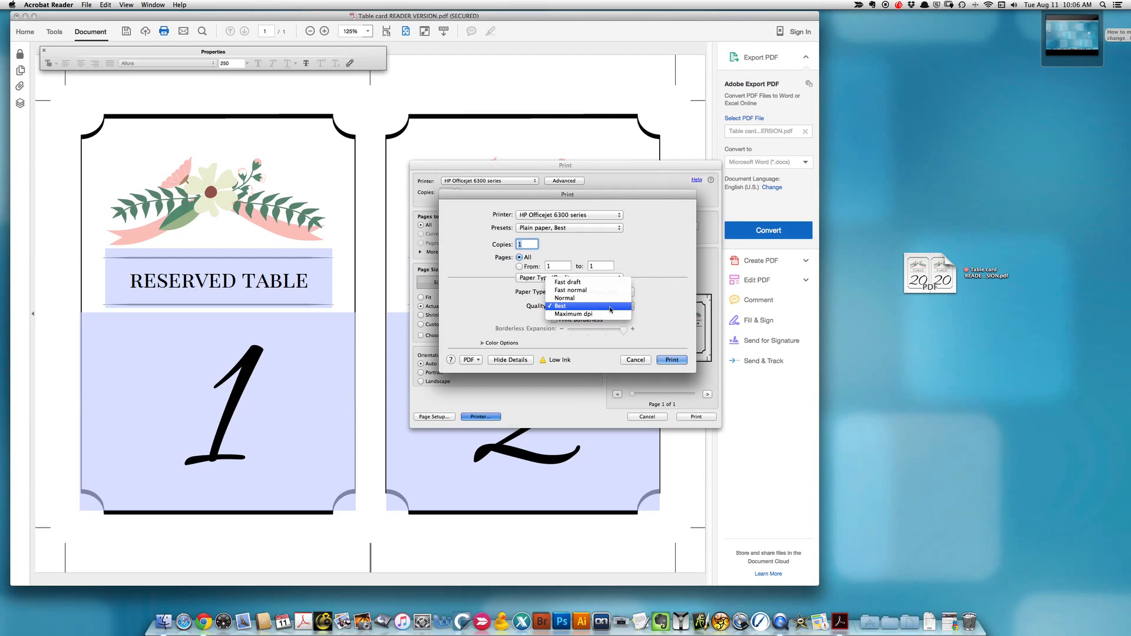
left_click(609, 306)
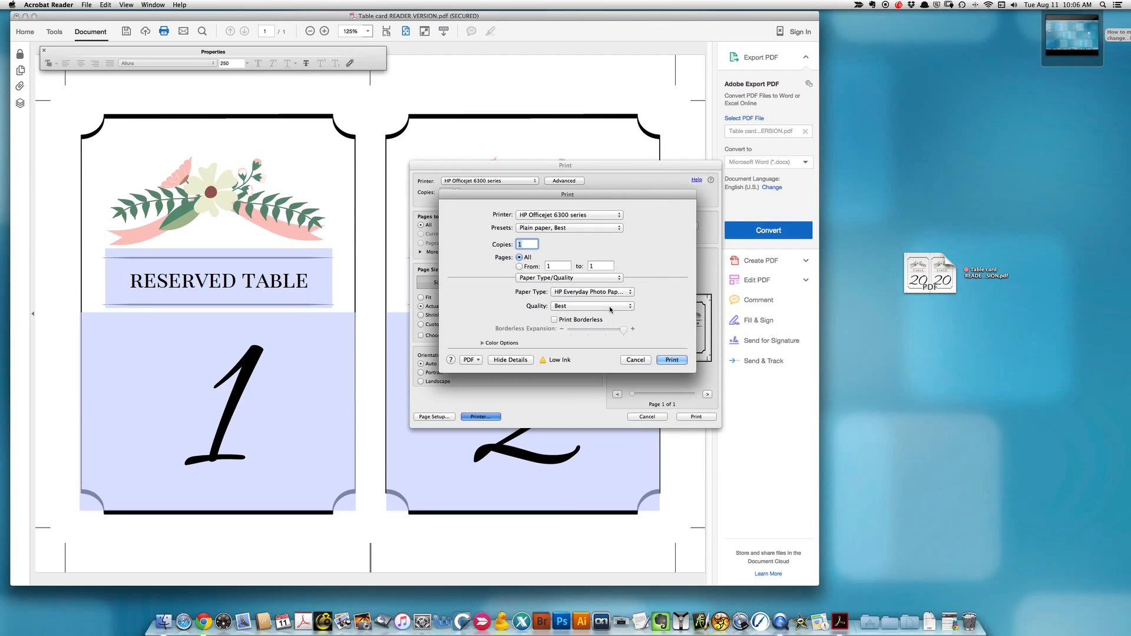